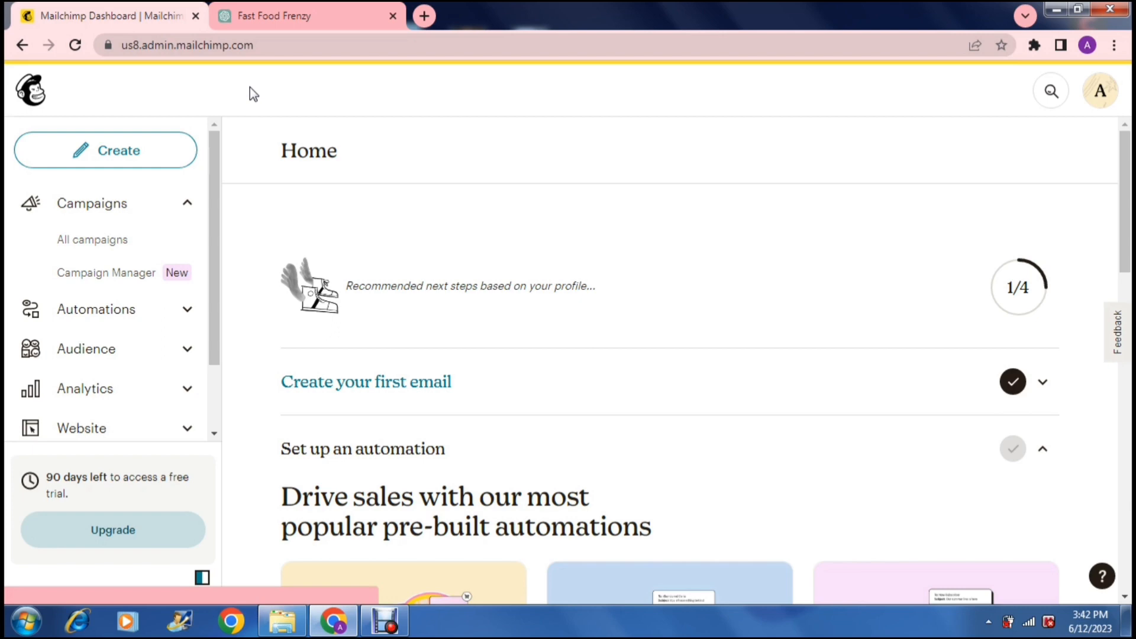
left_click(190, 203)
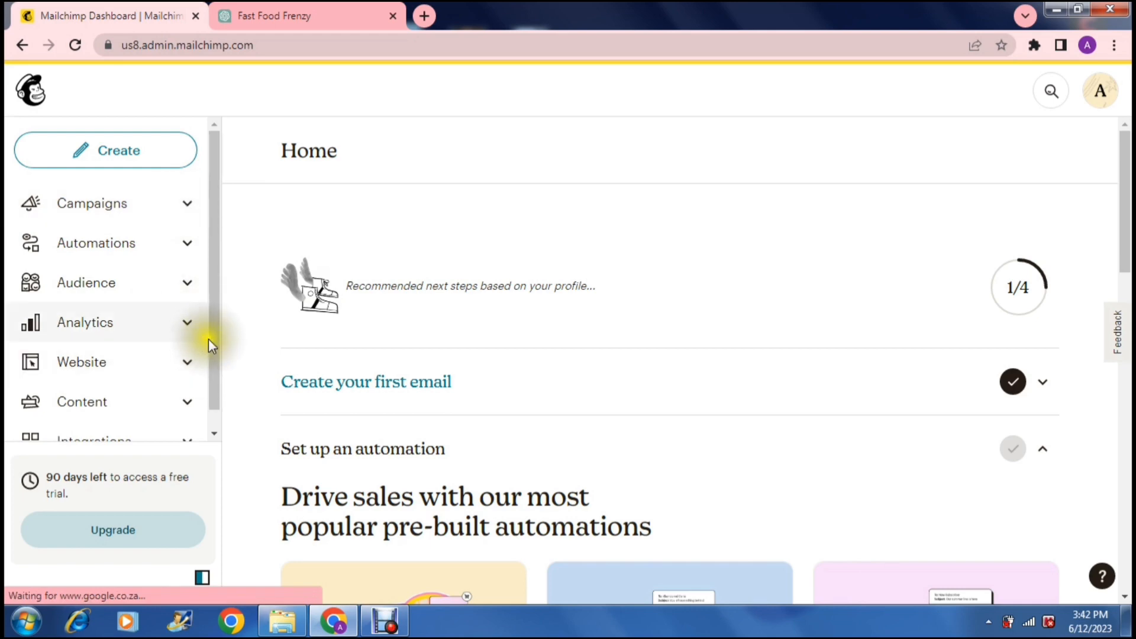
scroll(211, 384, "down", 1)
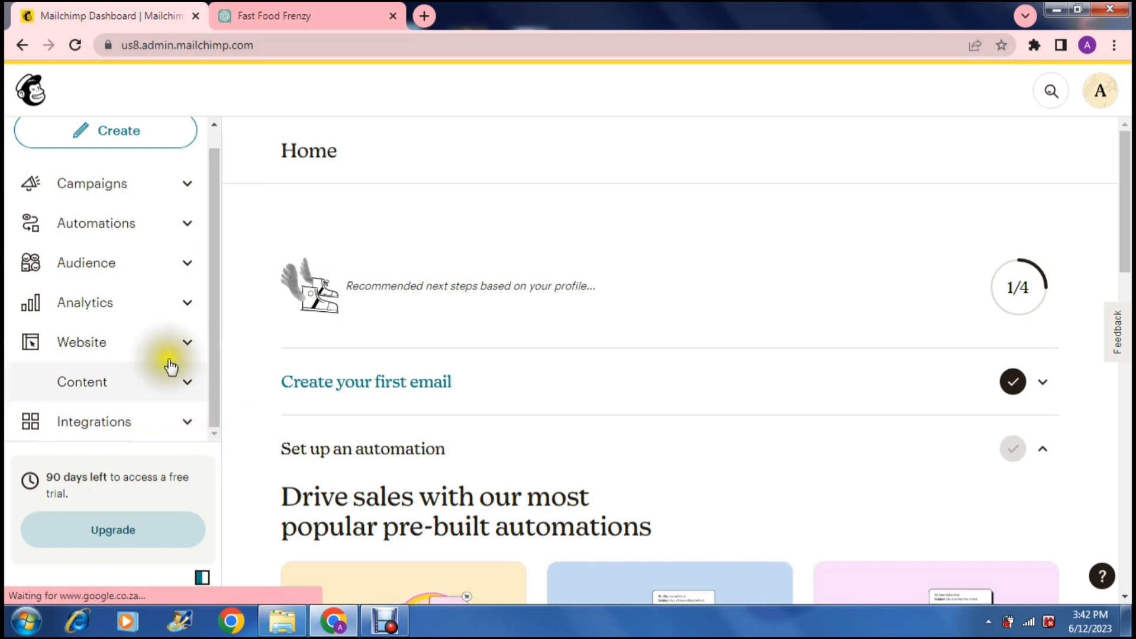
left_click_drag(216, 350, 213, 268)
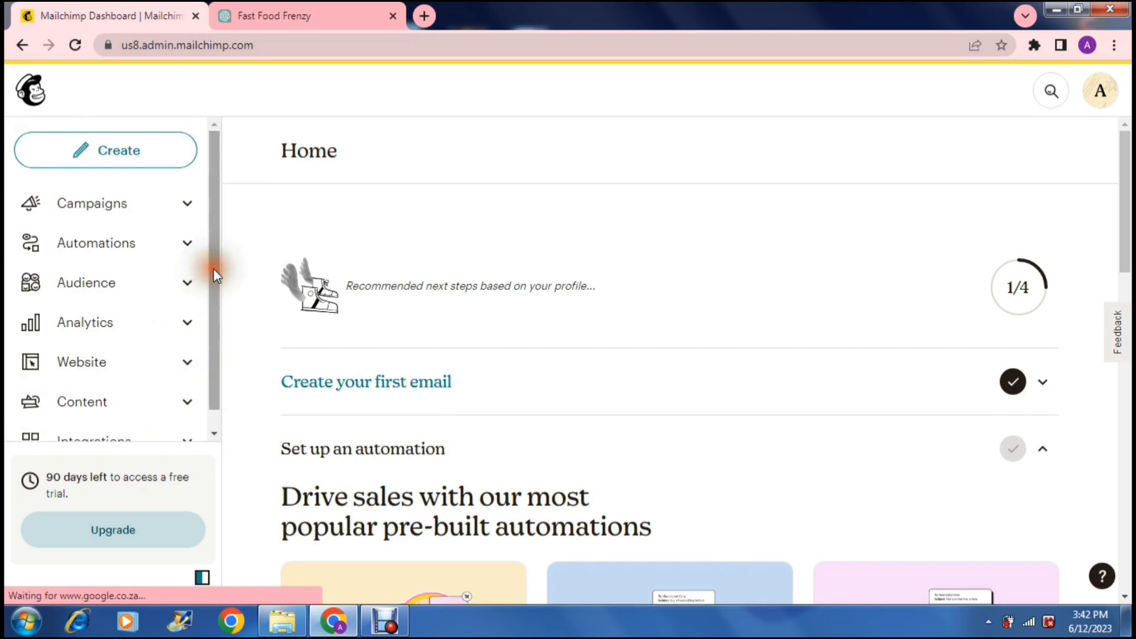
left_click(244, 82)
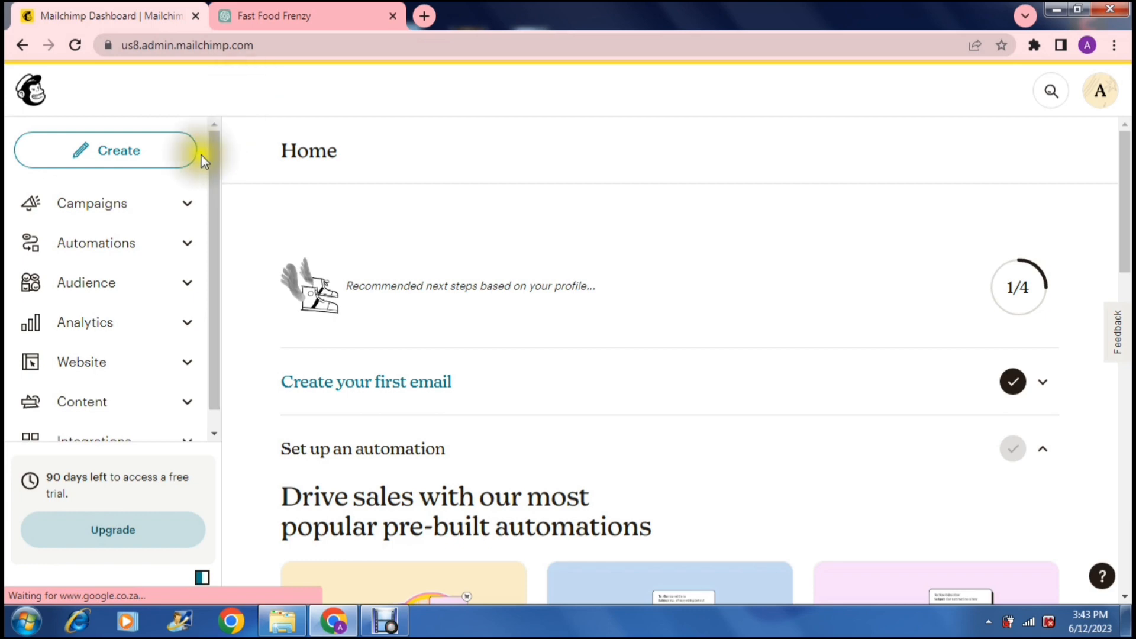
Open the list of all campaigns and start creating a new campaign.
left_click(184, 203)
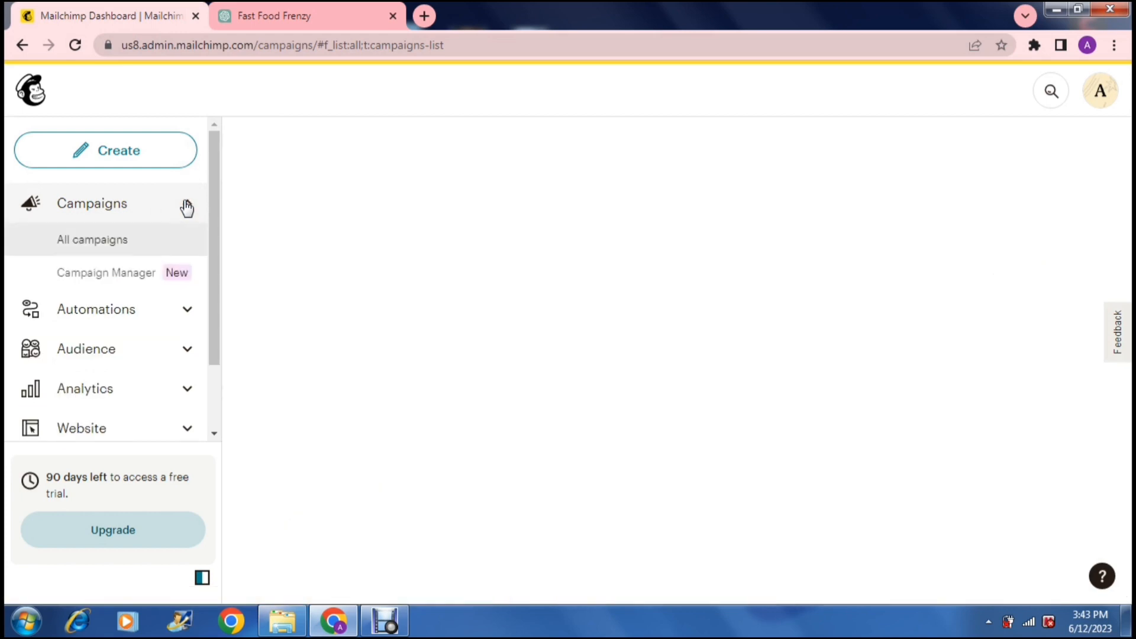
left_click(131, 242)
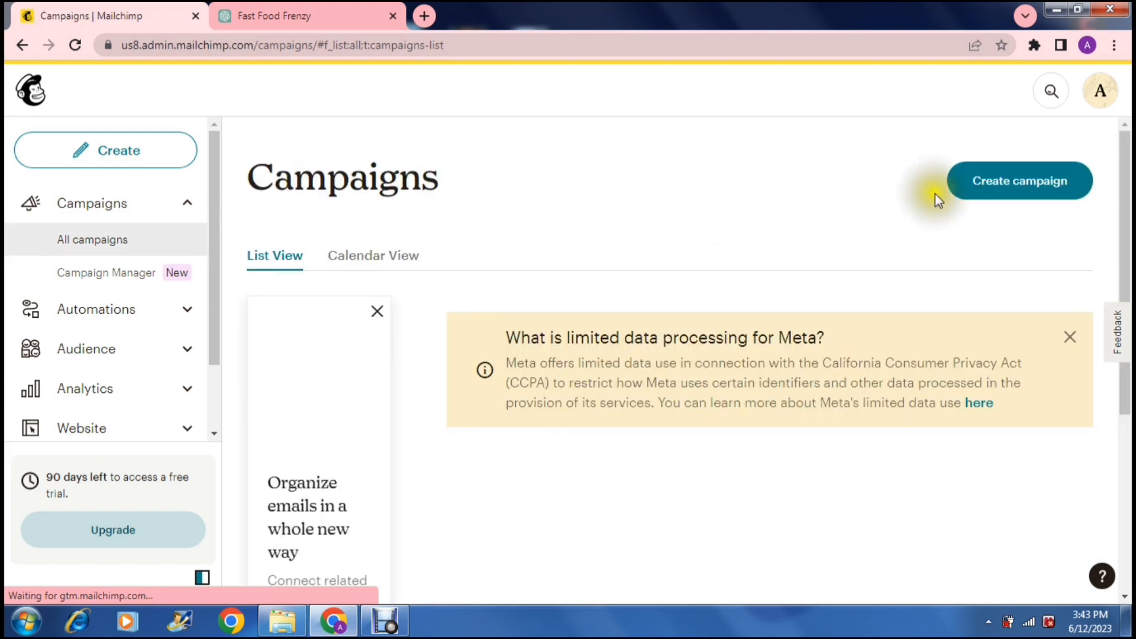
left_click(1009, 185)
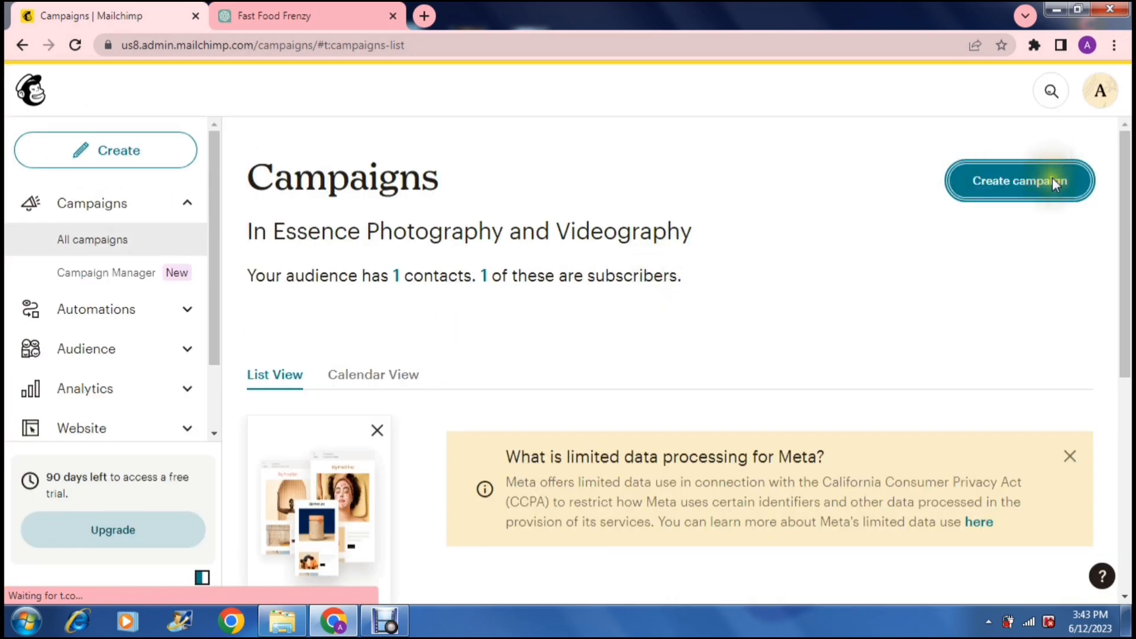
left_click(1052, 181)
Choose to design a regular email for the campaign and select the Classic Builder.
scroll(996, 325, "down", 2)
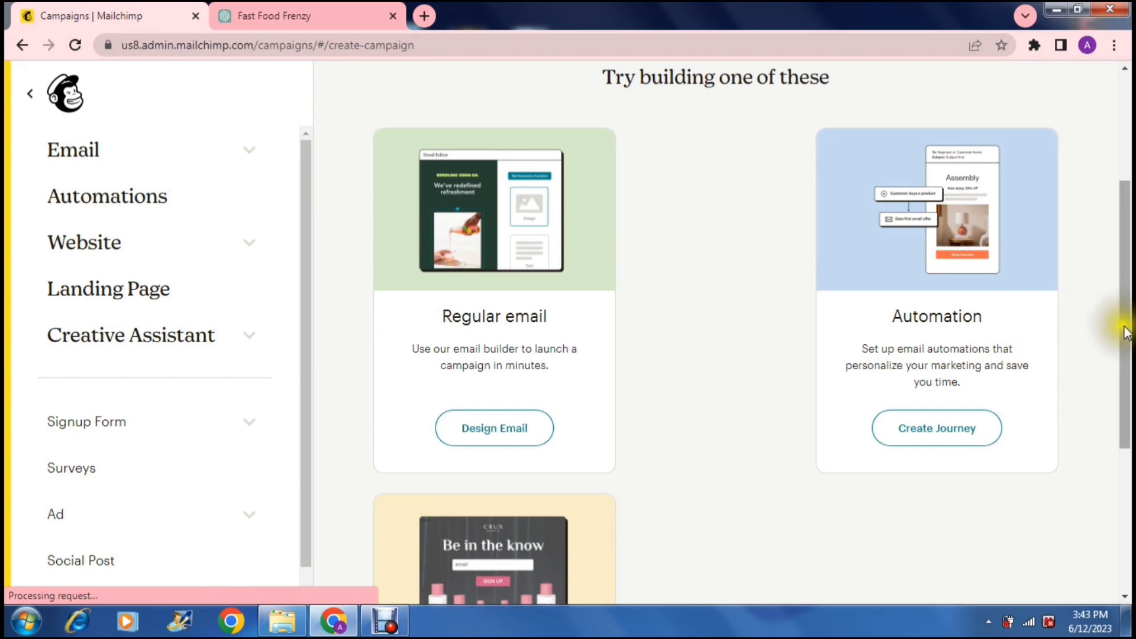
scroll(1121, 355, "down", 2)
scroll(1112, 319, "up", 2)
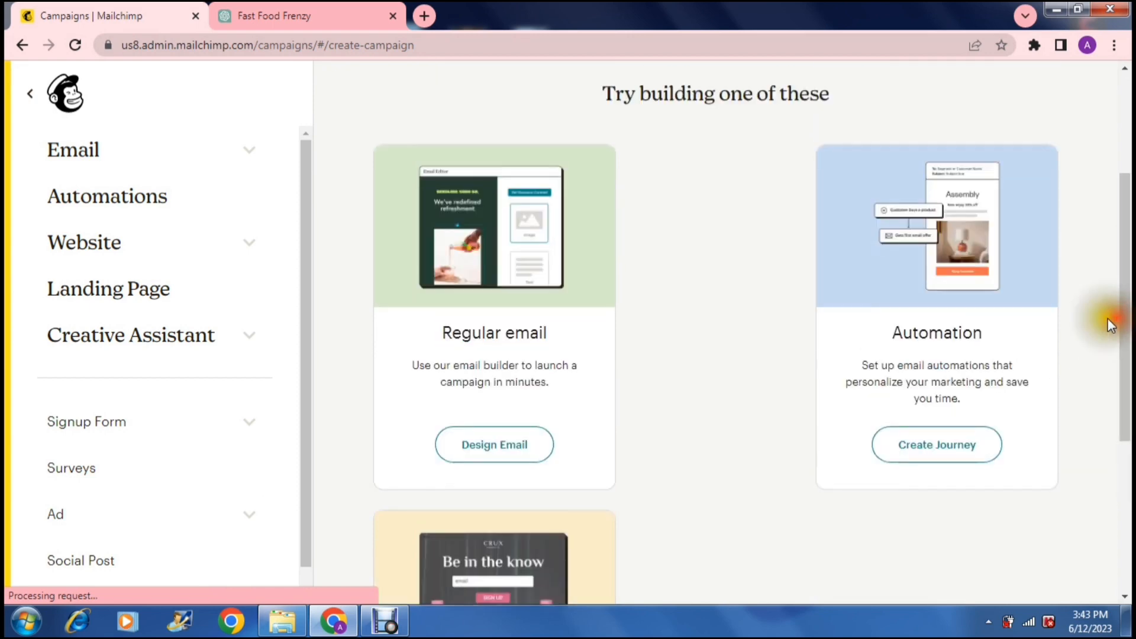
left_click(497, 451)
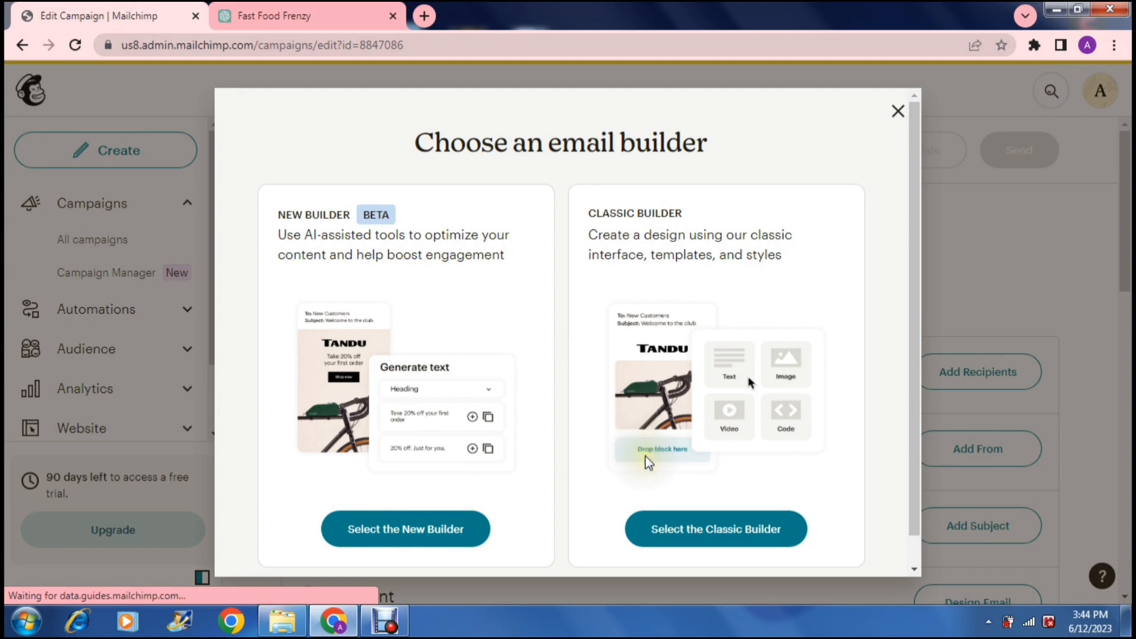
left_click(697, 531)
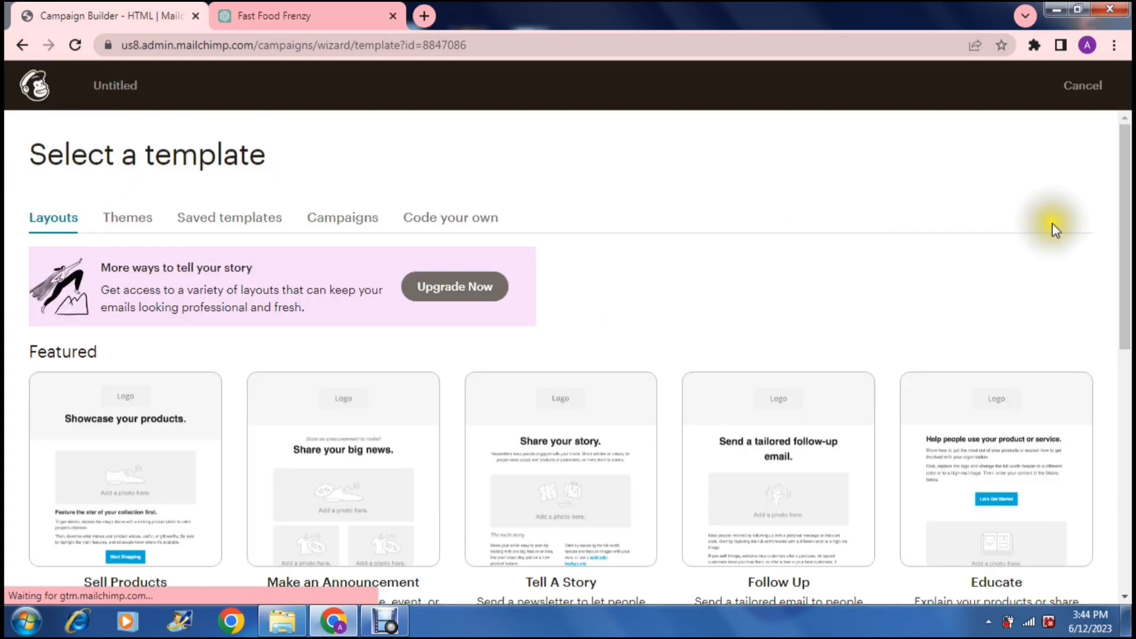
Pick the featured Make an Announcement layout as the email's template.
mouse_move(1124, 211)
left_mouse_down()
mouse_move(1124, 255)
mouse_move(1123, 222)
left_mouse_up()
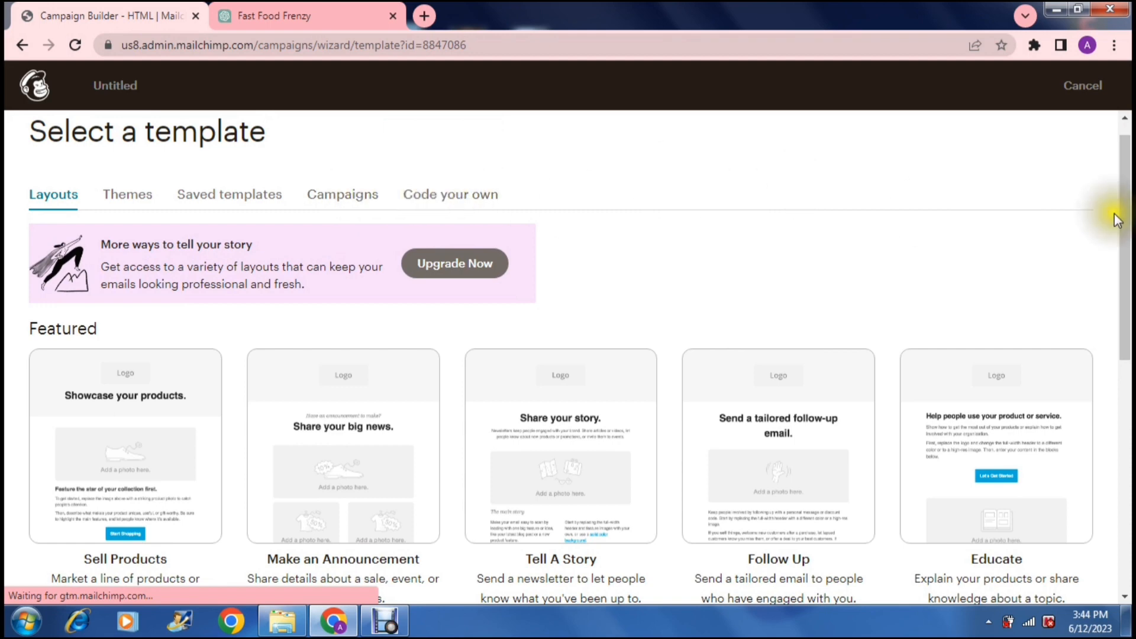
left_click_drag(1122, 218, 1126, 291)
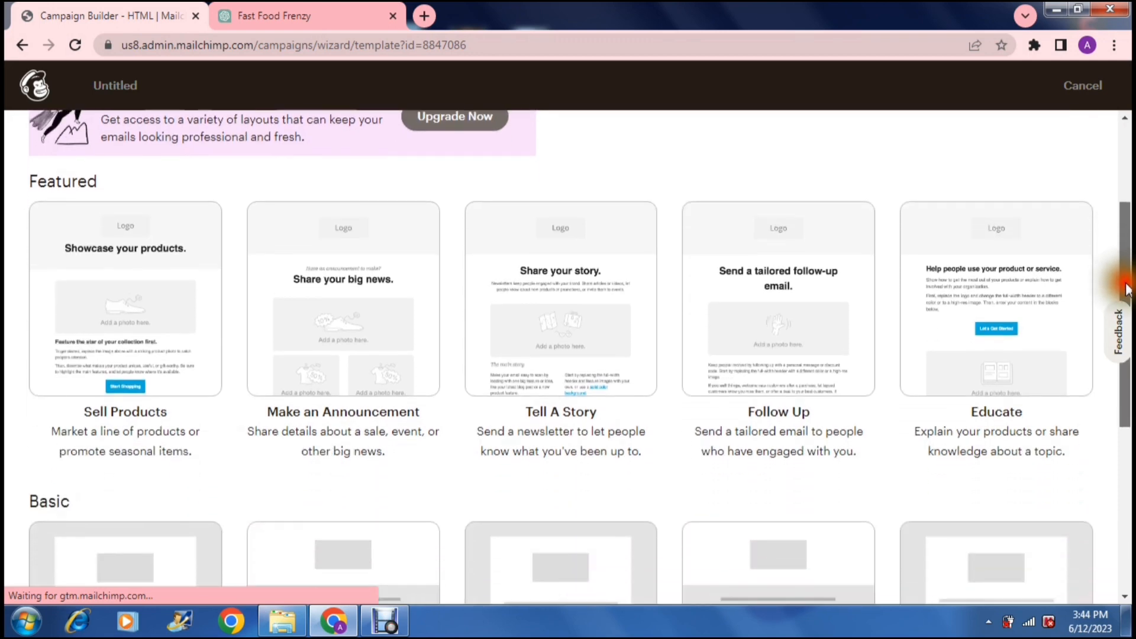
left_click(324, 315)
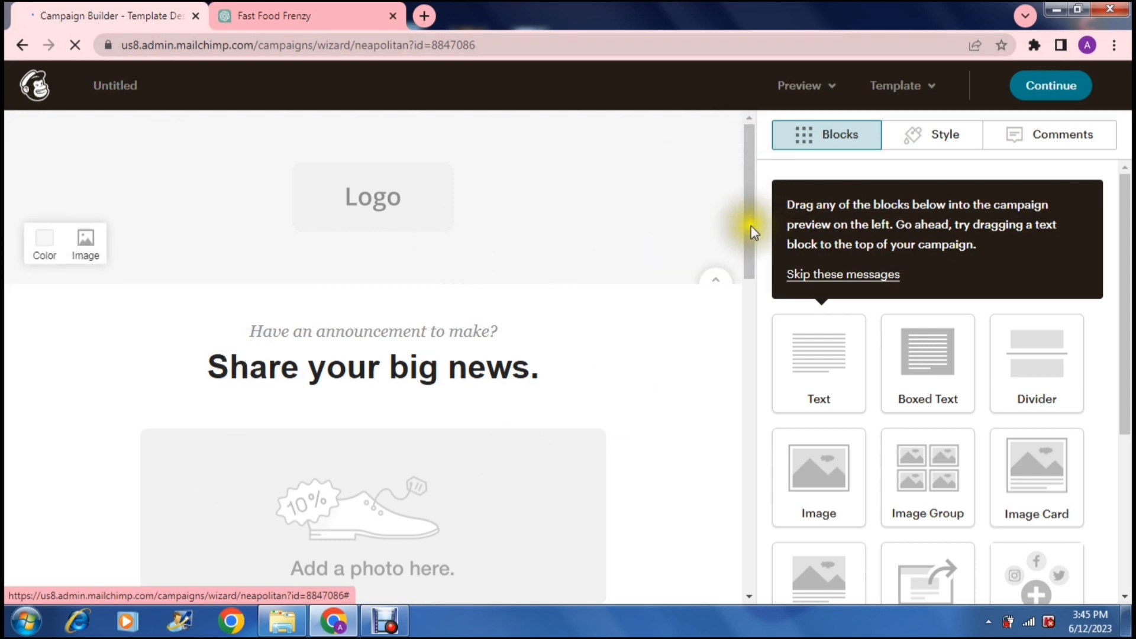
Look over the announcement template's content and review the builder's style and comment options.
left_click_drag(751, 226, 726, 164)
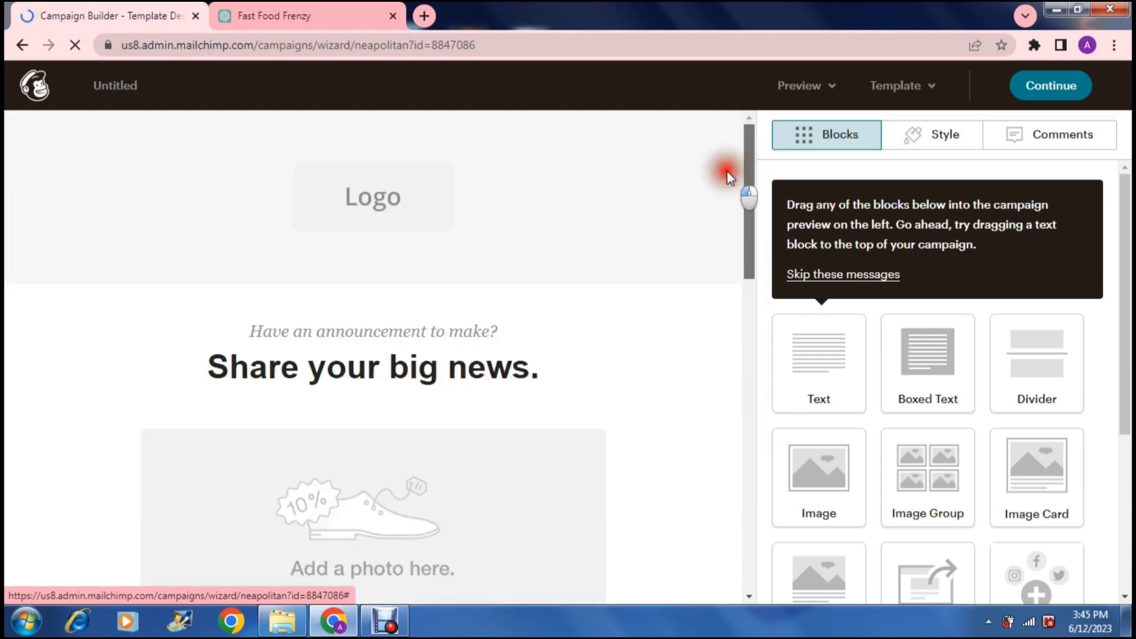
scroll(729, 207, "down", 3)
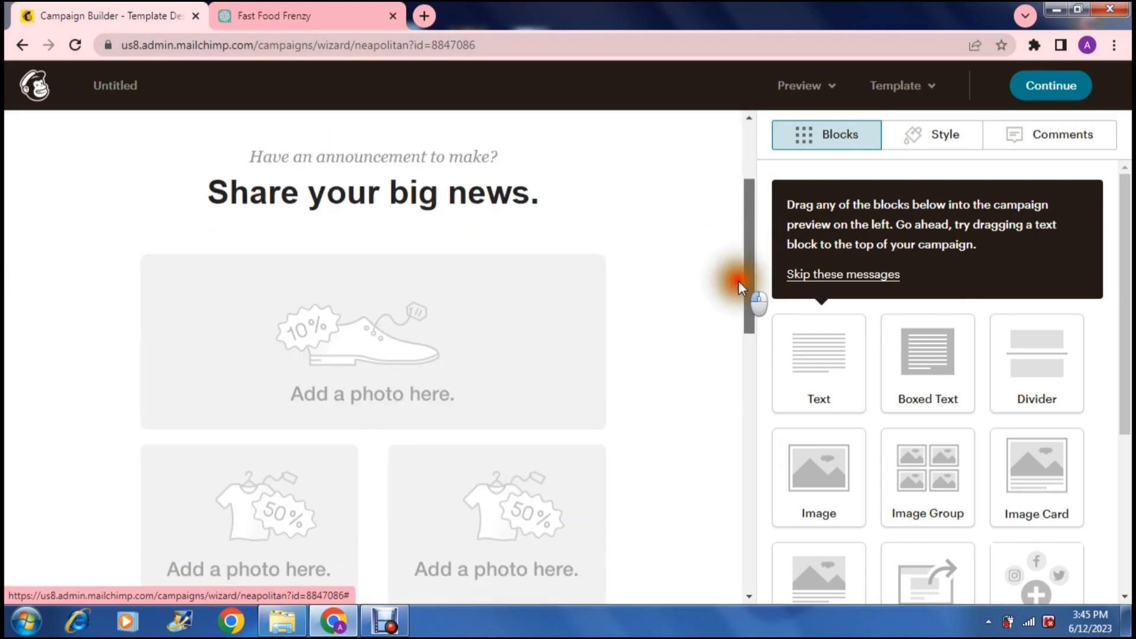
mouse_move(739, 281)
left_mouse_down()
mouse_move(755, 565)
mouse_move(740, 171)
left_mouse_up()
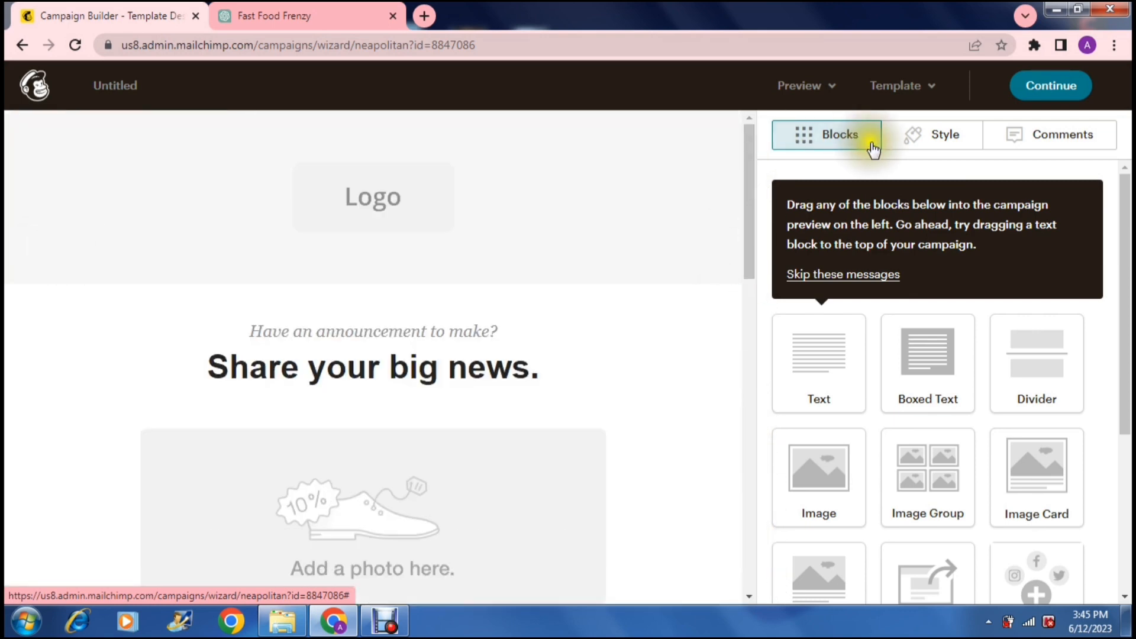
left_click(922, 142)
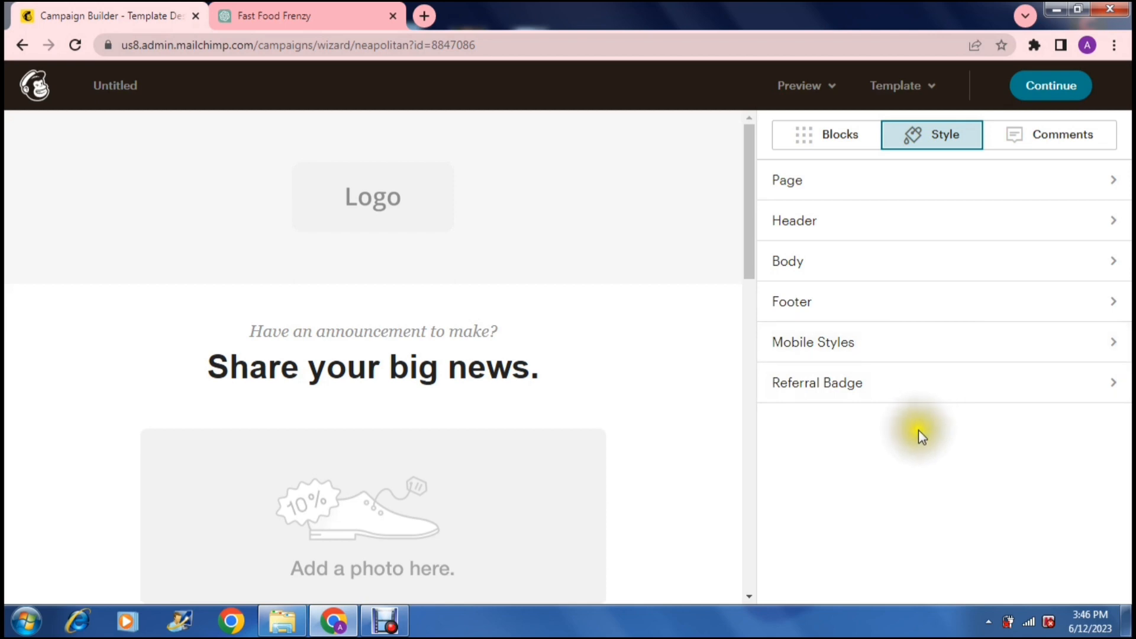
left_click(1035, 132)
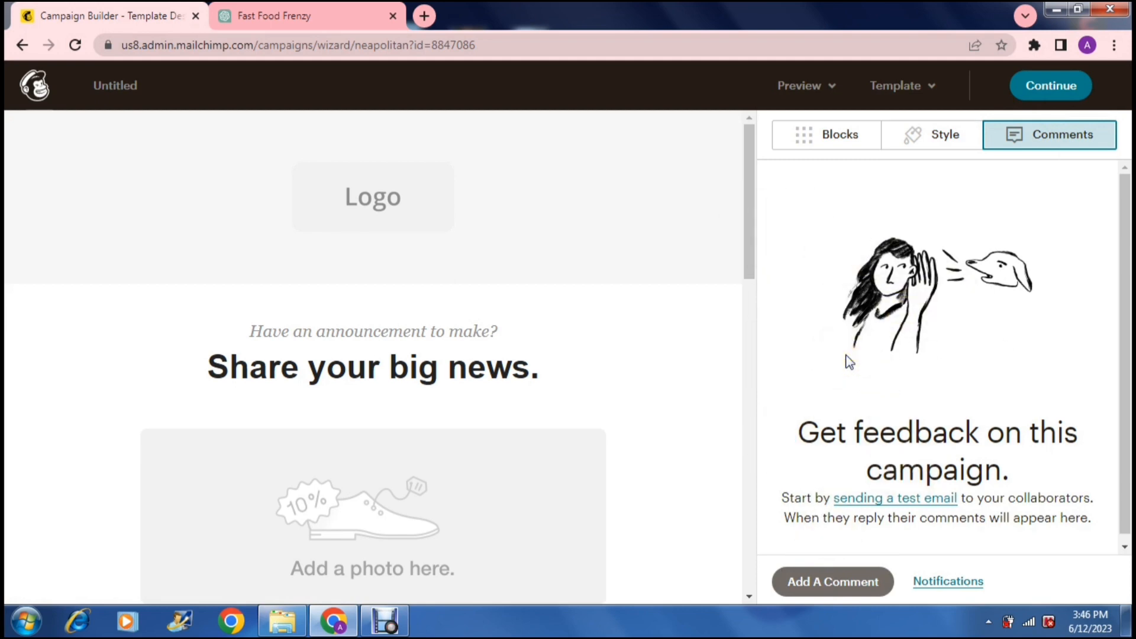
left_click(826, 138)
Open the header logo block for editing and examine its image display size and reordering options.
mouse_move(380, 181)
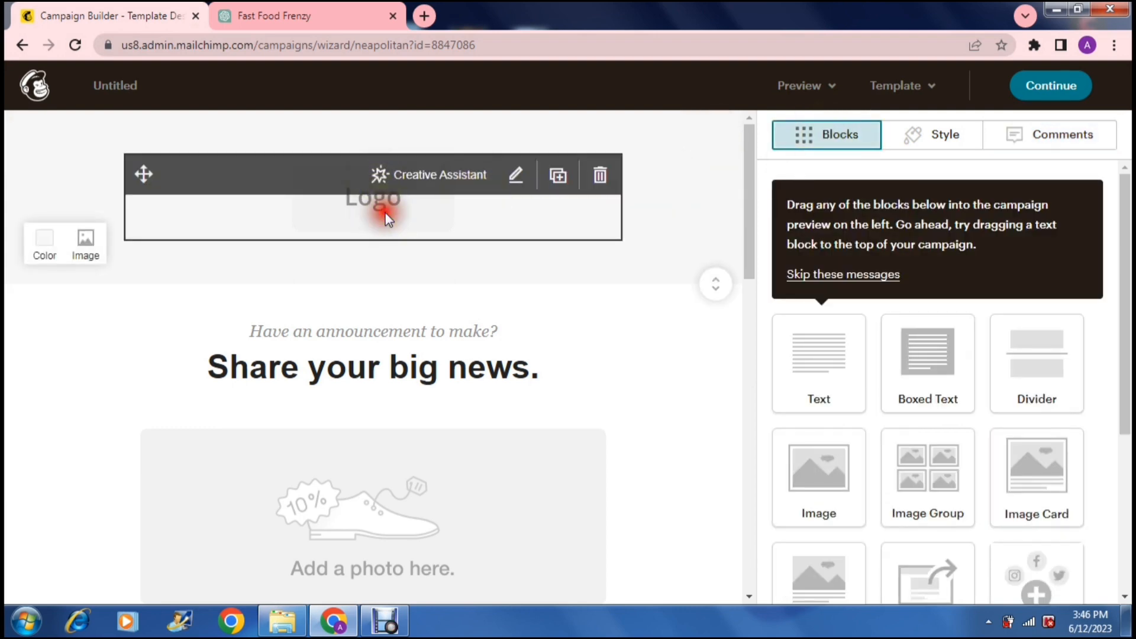
left_click(386, 214)
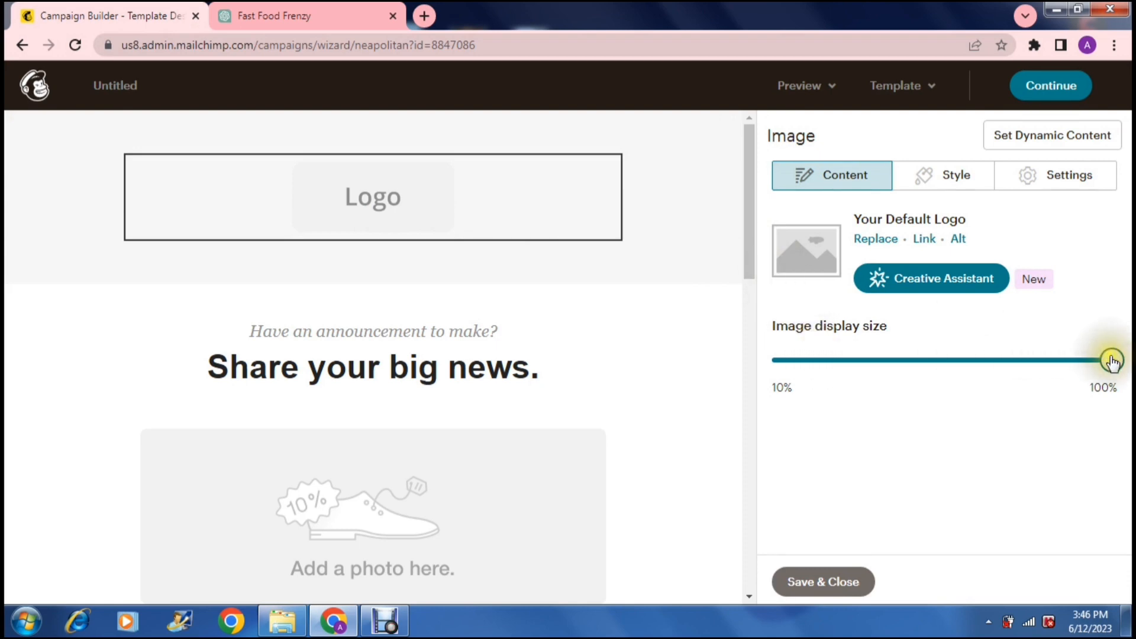
mouse_move(1107, 358)
left_mouse_down()
mouse_move(1025, 373)
mouse_move(1131, 359)
mouse_move(1112, 359)
left_mouse_up()
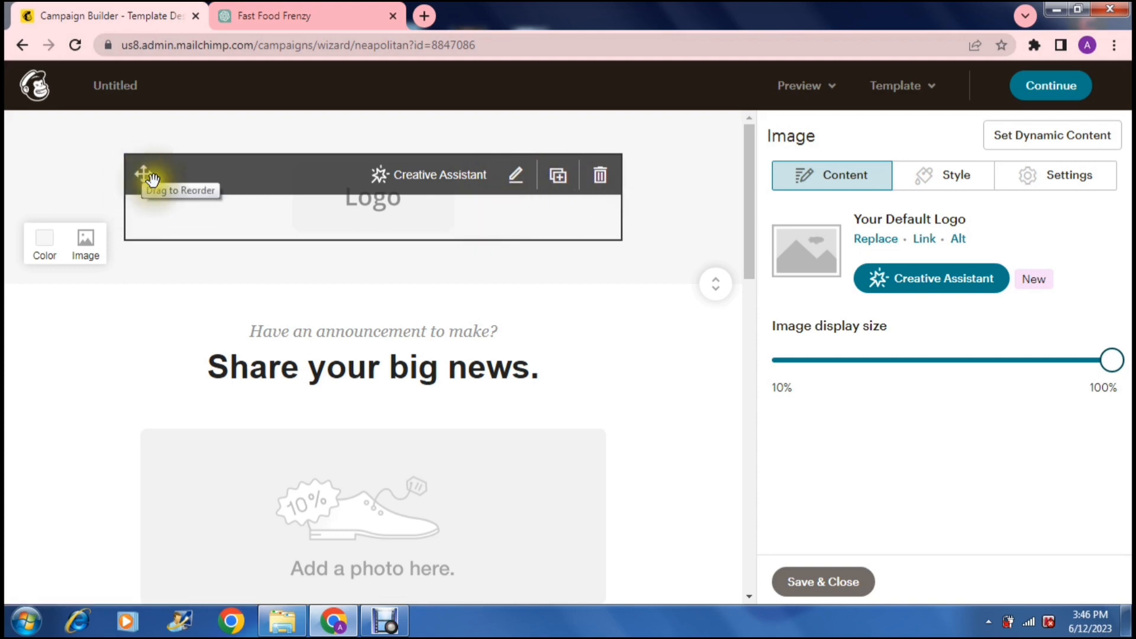
left_click_drag(144, 175, 140, 139)
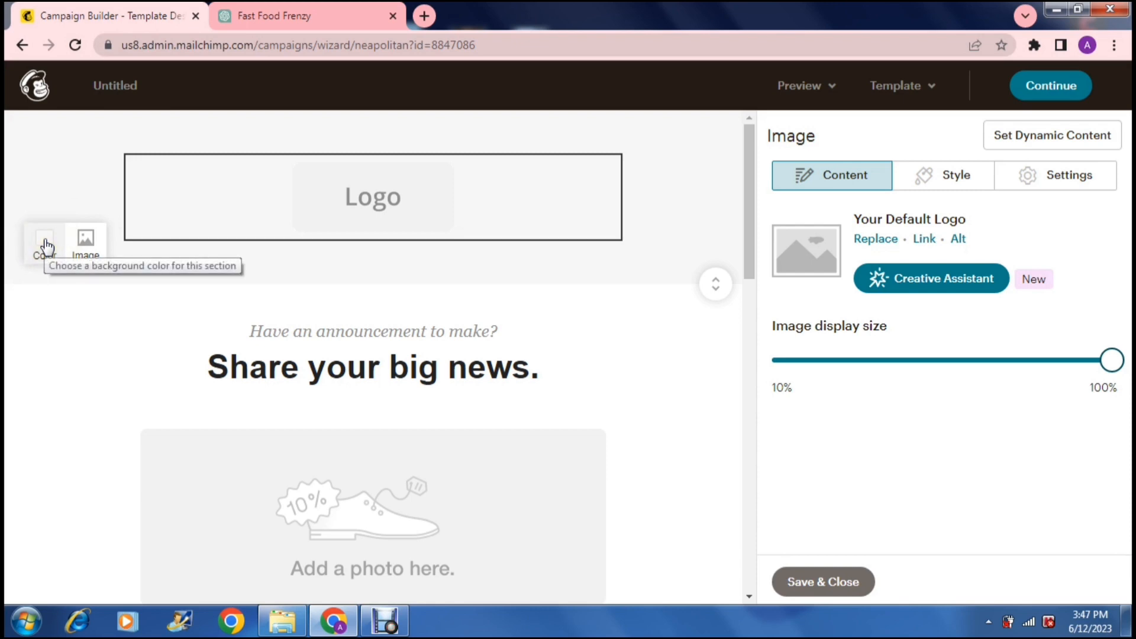
Delete the photo placeholder block below the "Share your big news." heading.
mouse_move(437, 334)
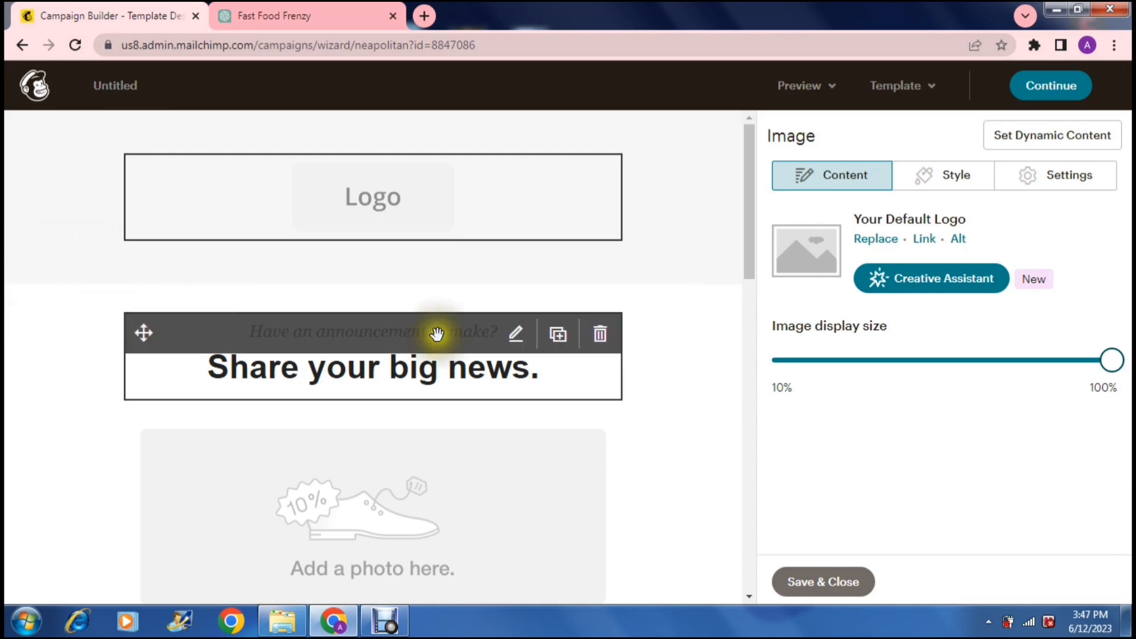
left_click(395, 353)
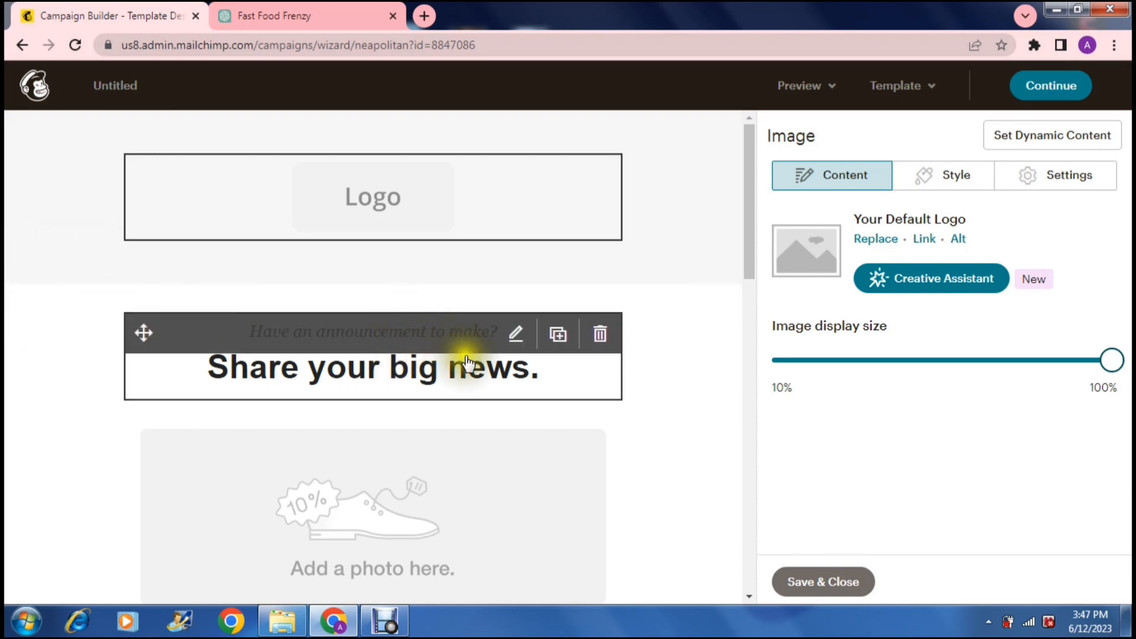
left_click_drag(748, 230, 748, 307)
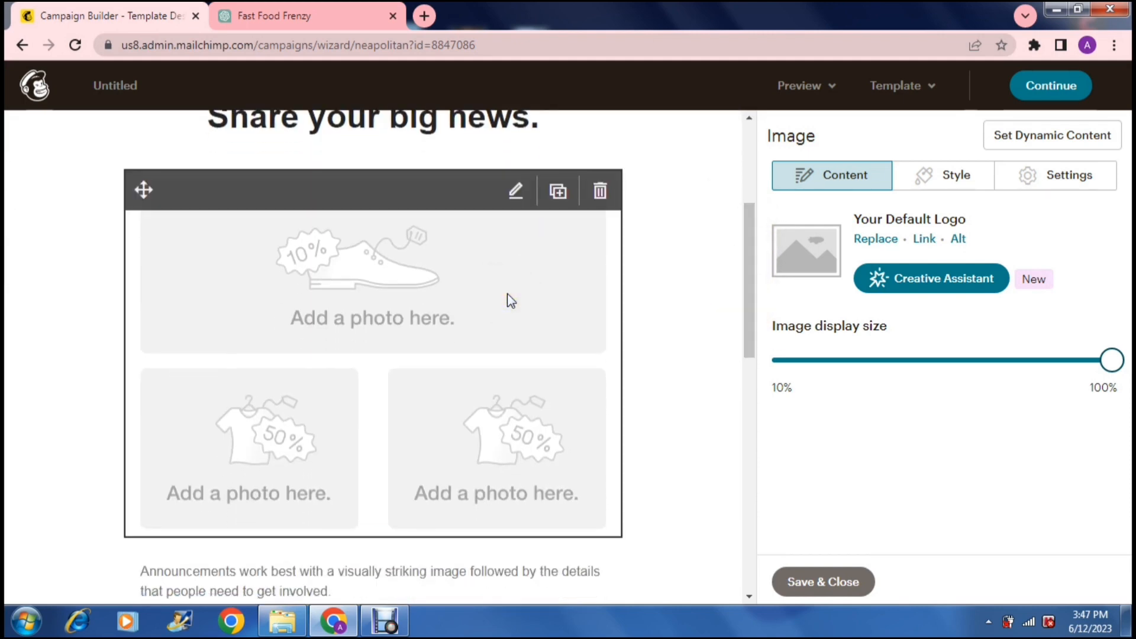
left_click(600, 200)
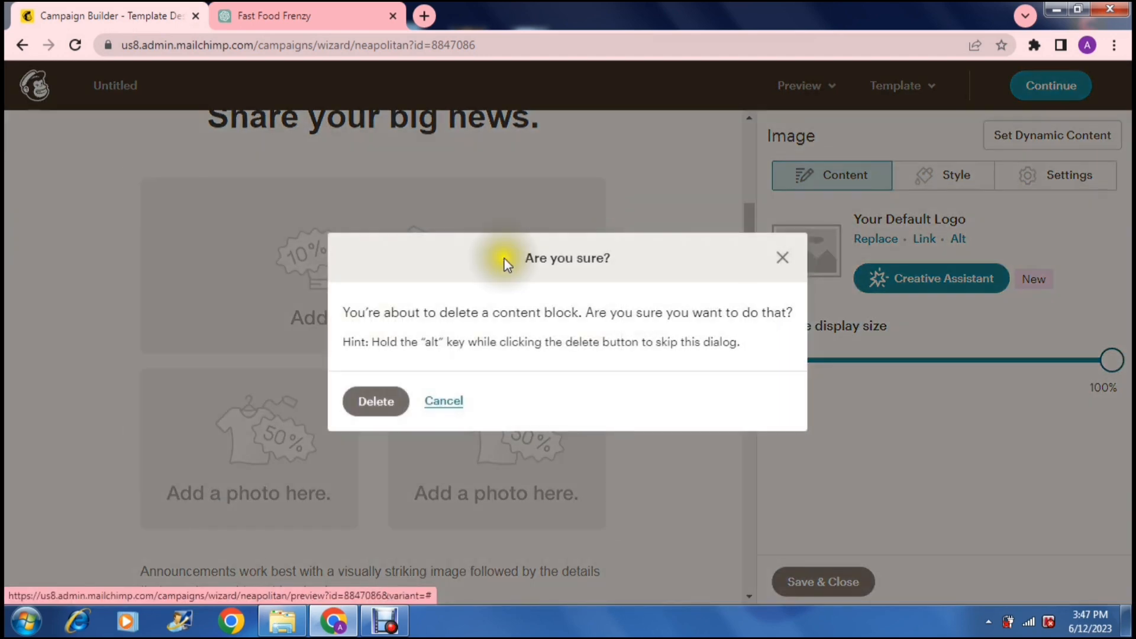
left_click(384, 407)
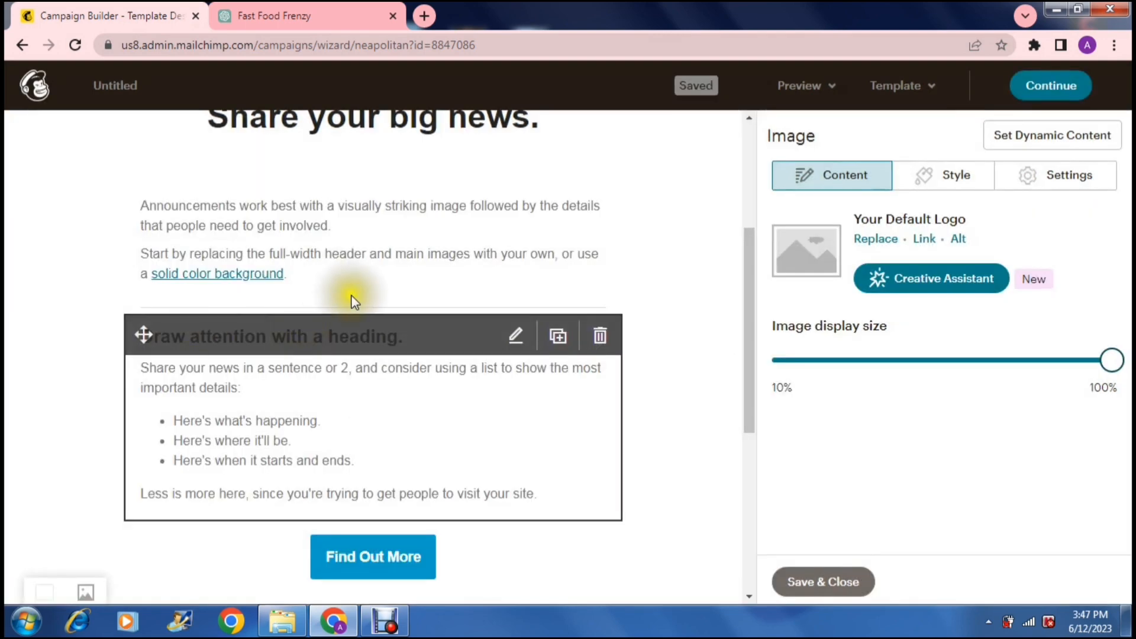
Replace all the text in the announcement paragraph block with the copied "Delicious Bites: Your Monthly Fast Food Newsletter" content.
mouse_move(747, 313)
left_mouse_down()
mouse_move(741, 180)
mouse_move(739, 305)
left_mouse_up()
mouse_move(423, 314)
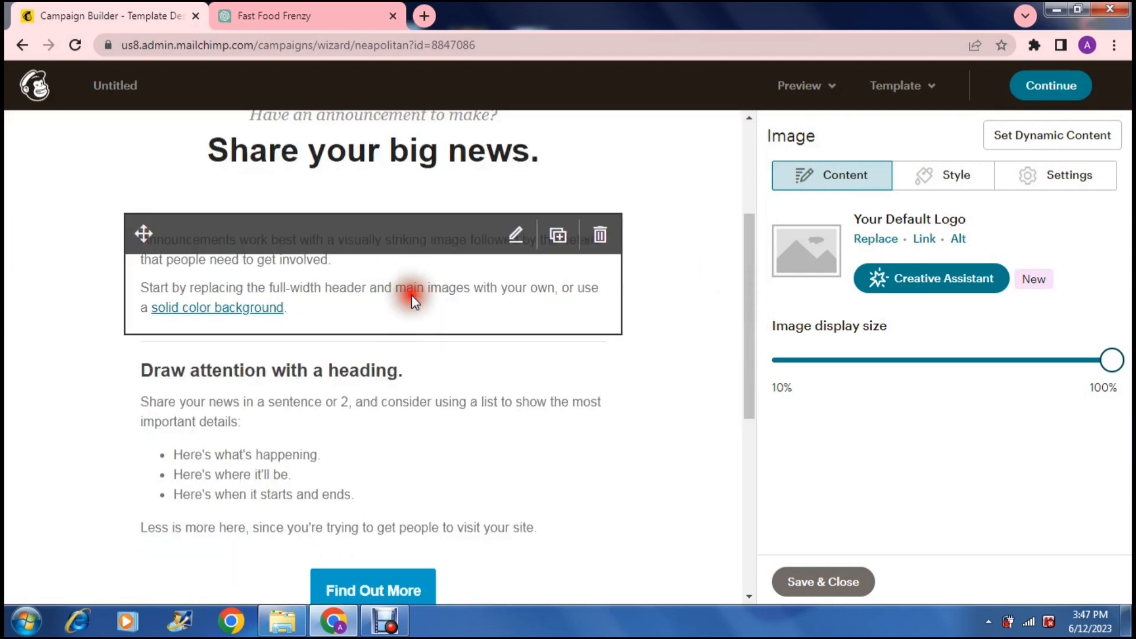
left_click(411, 295)
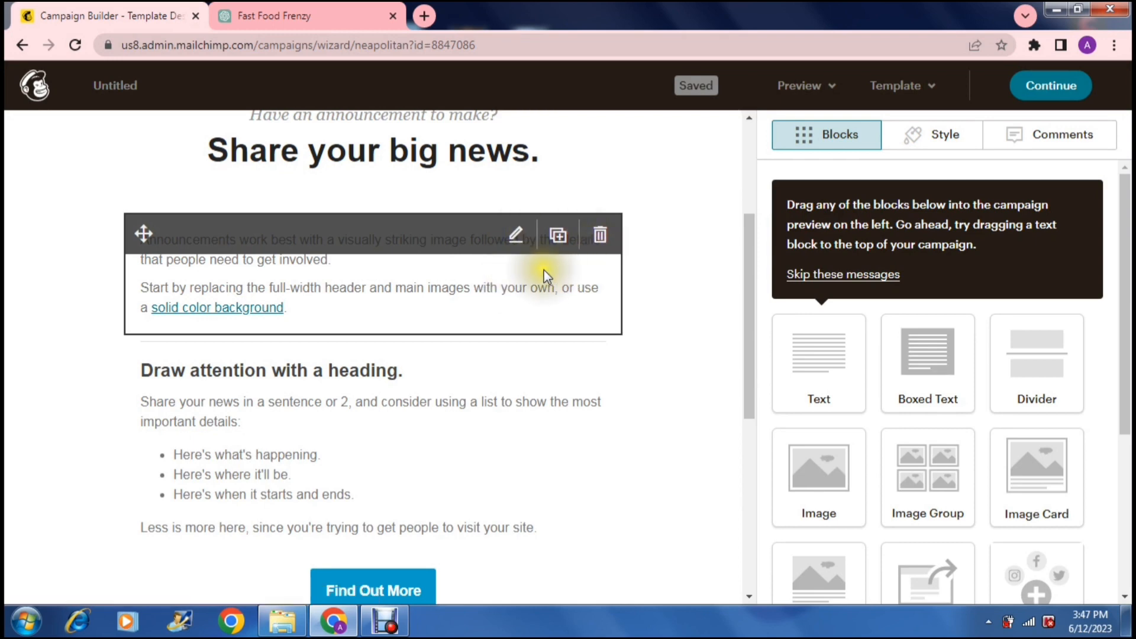
left_click(517, 236)
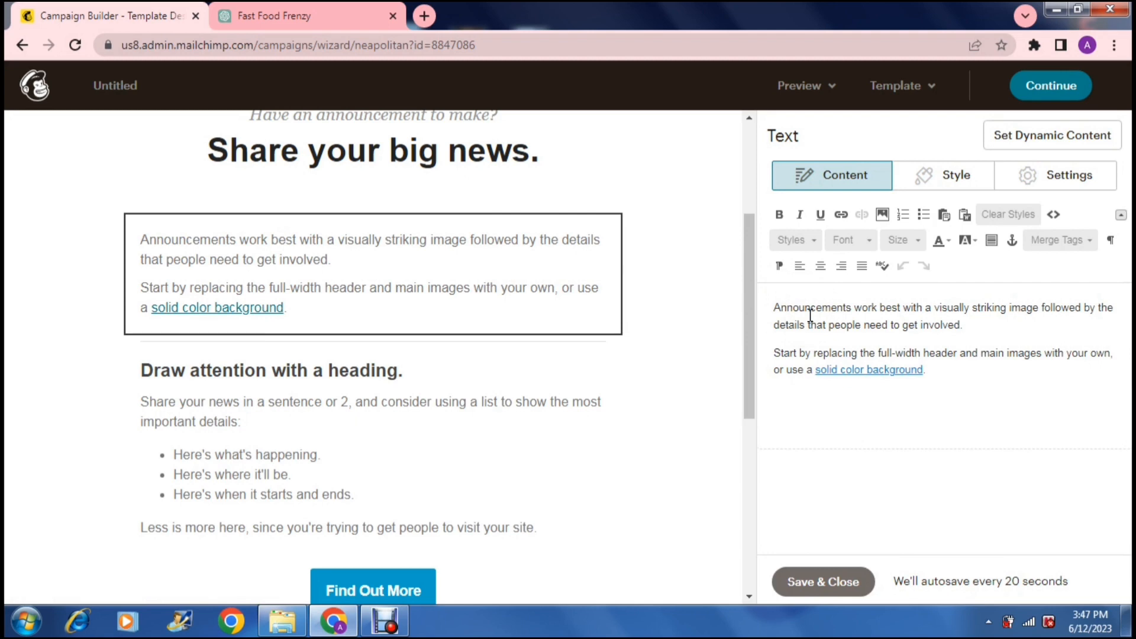
left_click_drag(773, 308, 940, 382)
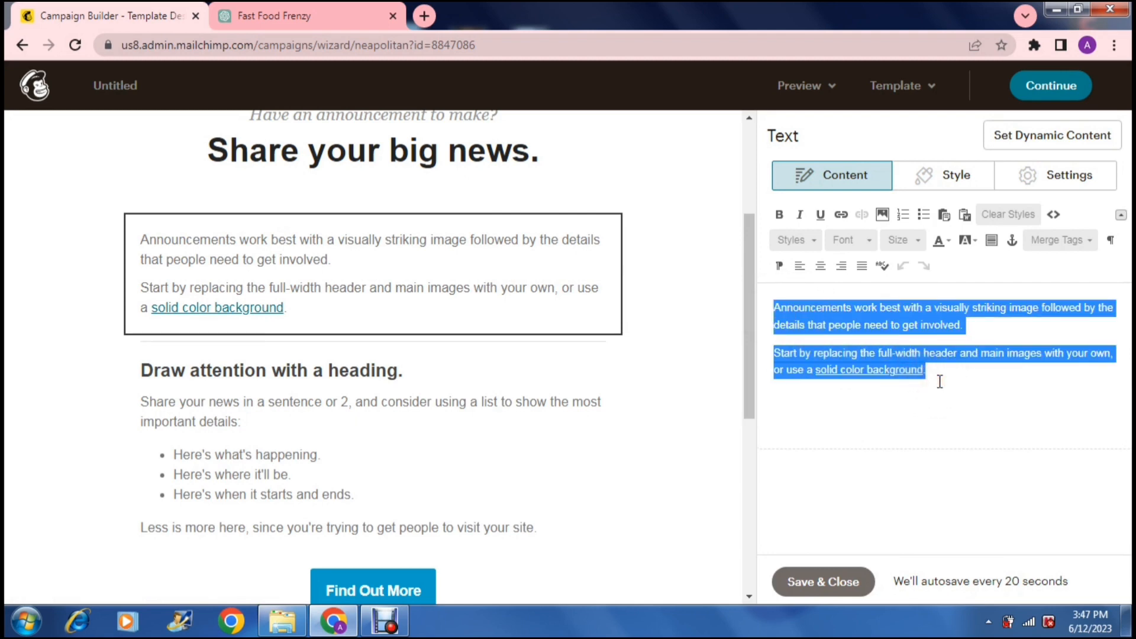
key("ctrl+v")
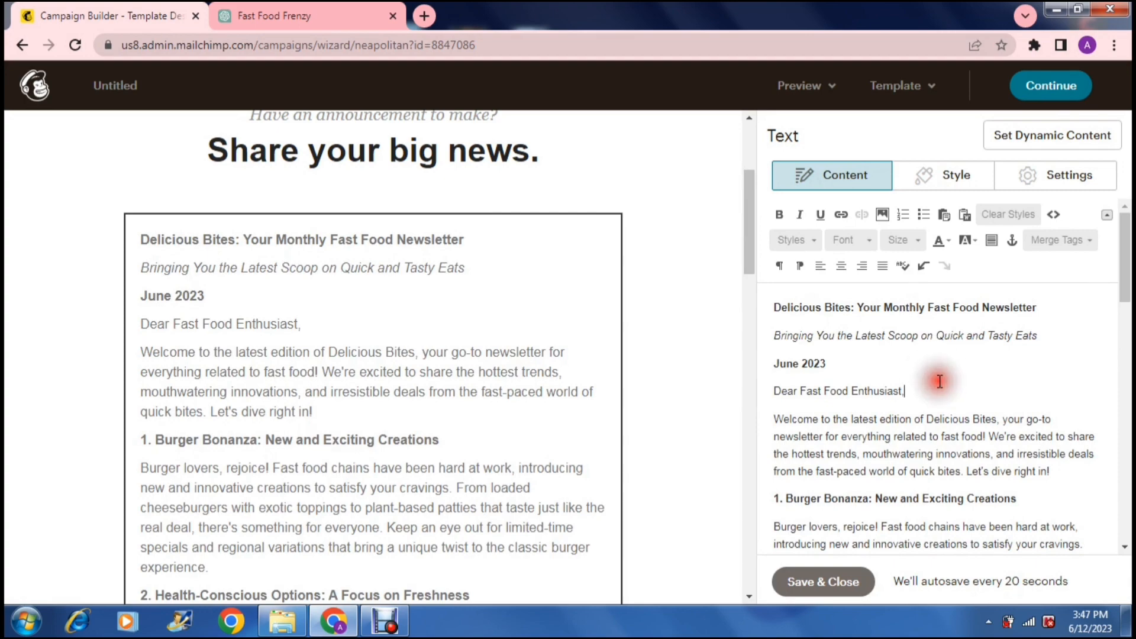
Open the "Draw attention with a heading." text block below the newsletter content for editing.
left_click_drag(748, 231, 753, 484)
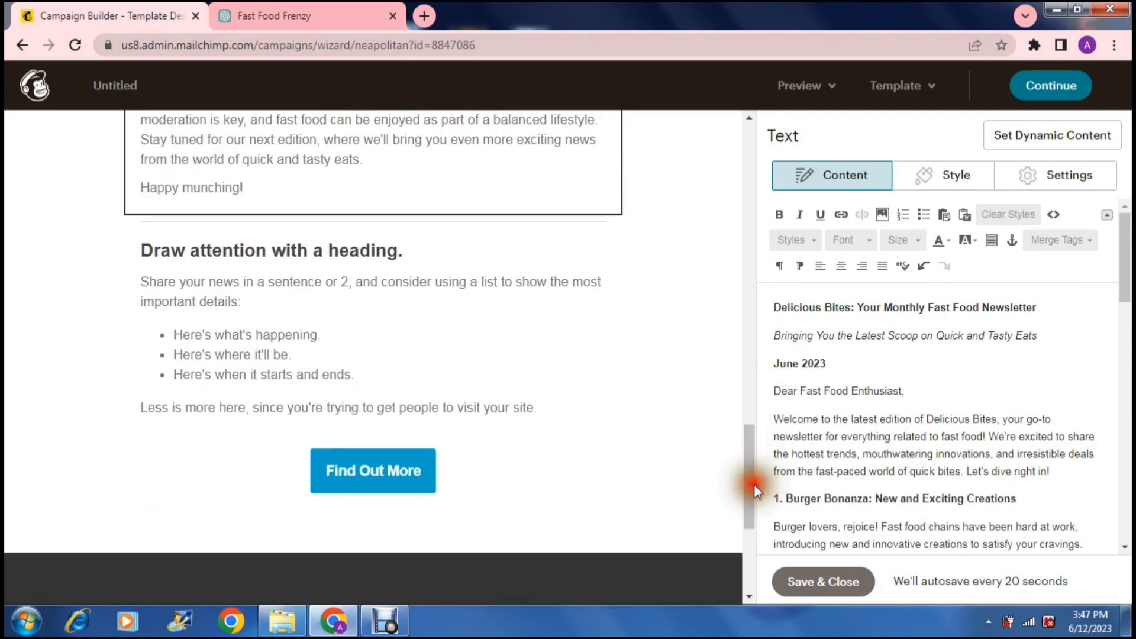
left_click(474, 315)
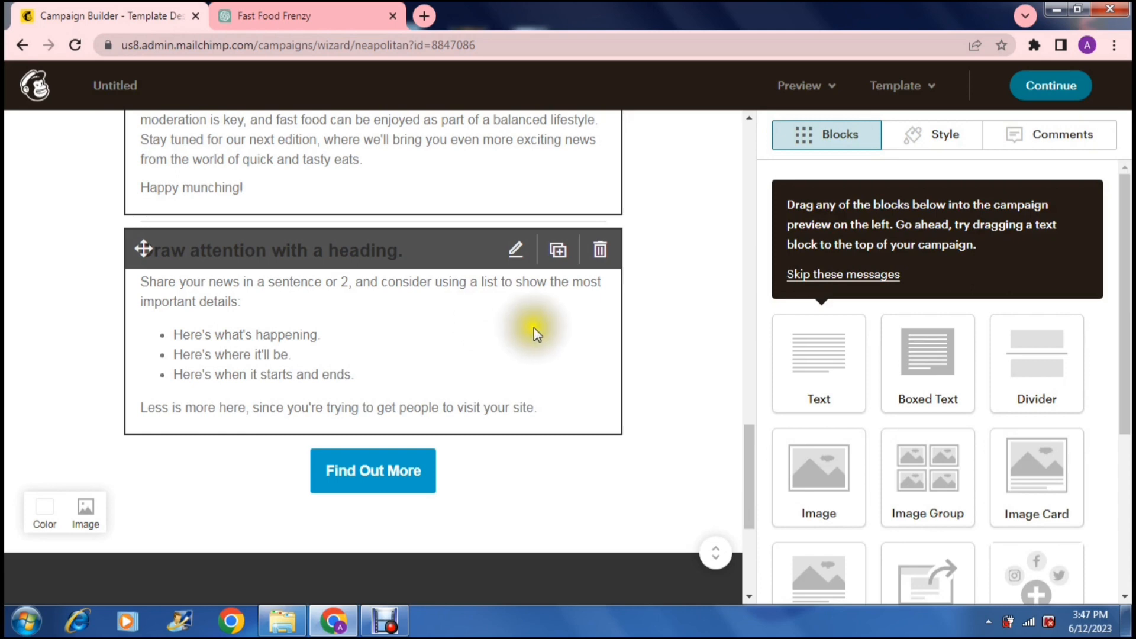
left_click(333, 311)
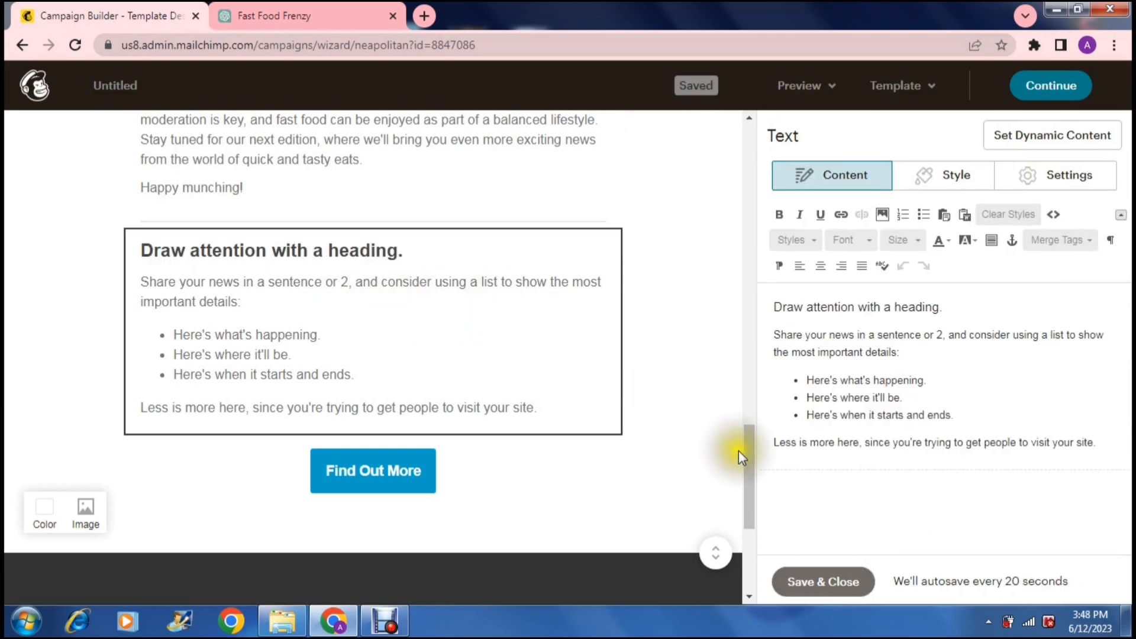
Replace the "Find Out More" button's text with "Click Here".
left_click_drag(746, 456, 747, 484)
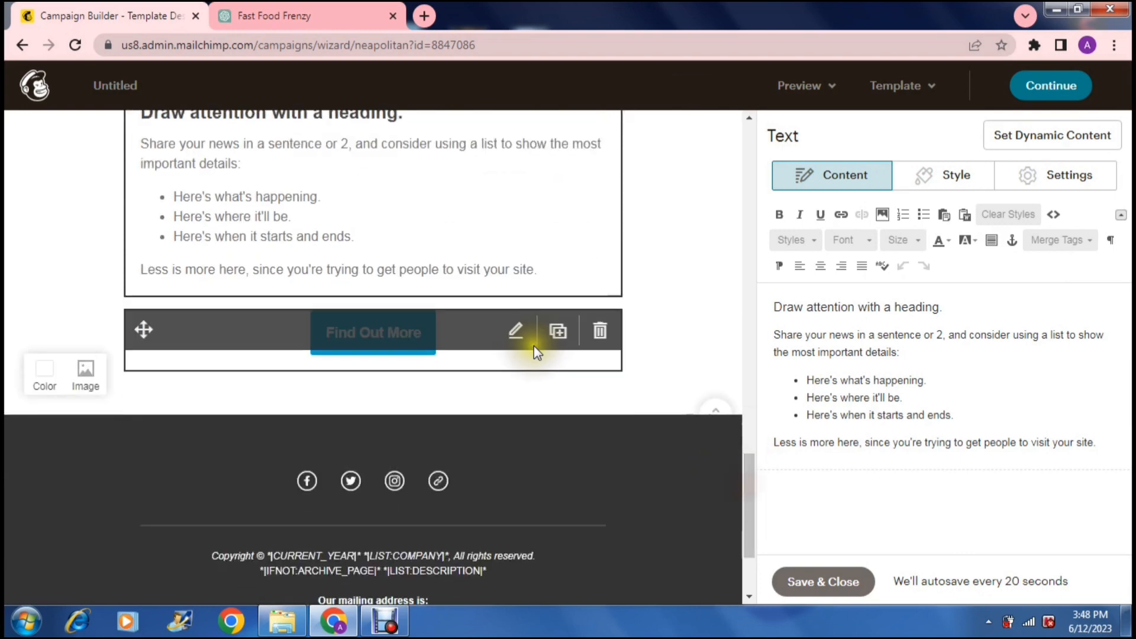
left_click(405, 347)
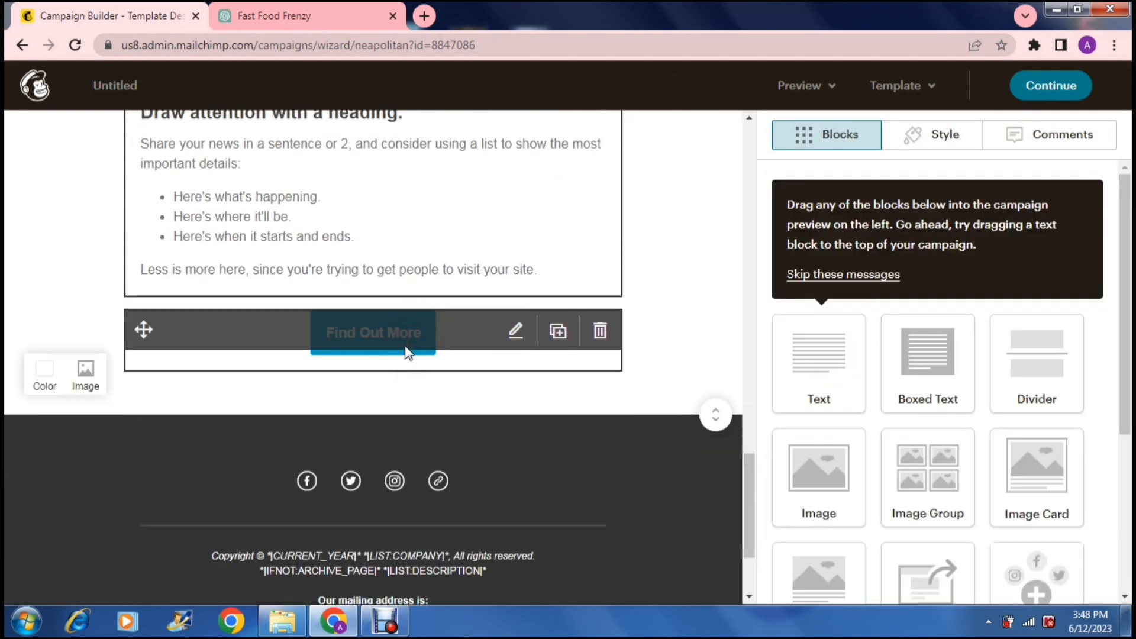
left_click(598, 350)
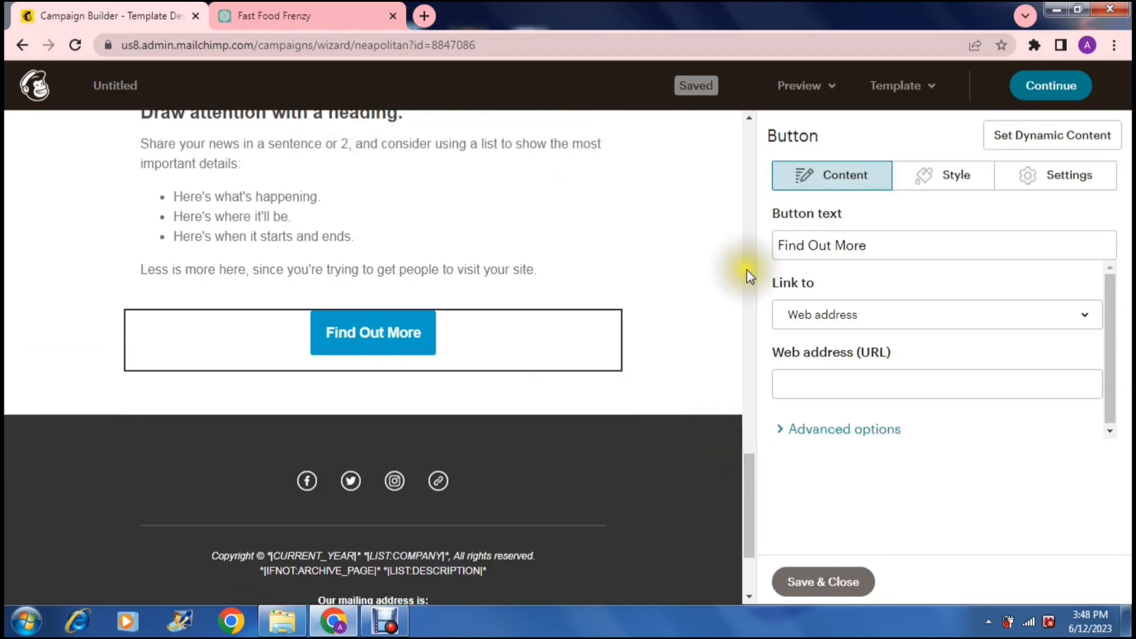
left_click(880, 245)
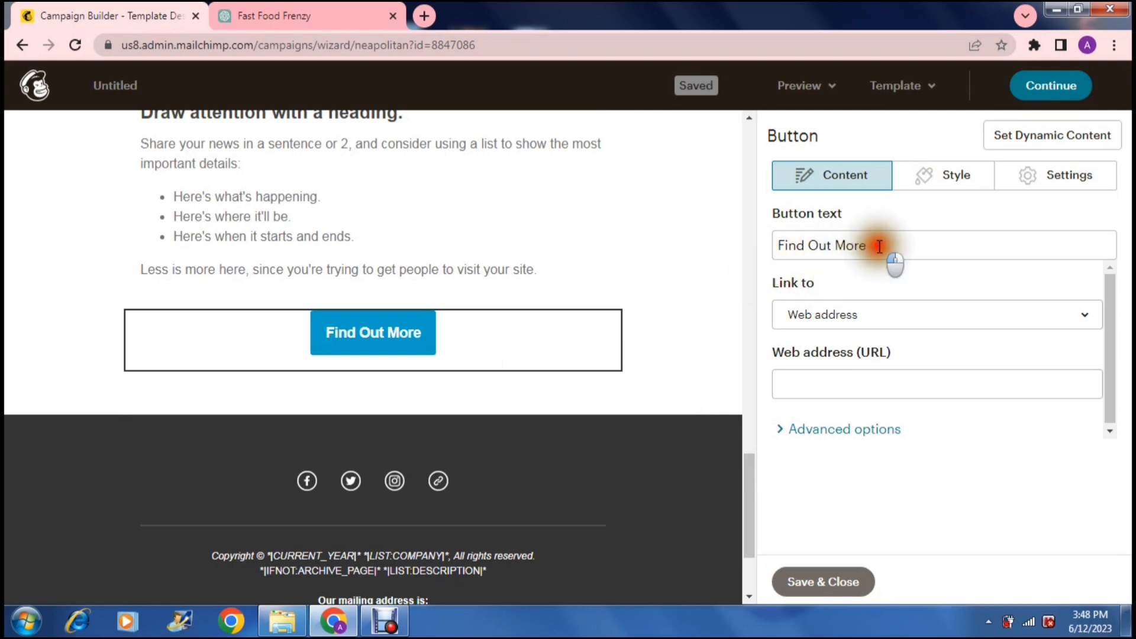
key("BackSpace")
key("BackSpace")
key("BackSpace")
key("BackSpace")
key("BackSpace")
key("BackSpace")
key("BackSpace")
key("BackSpace")
key("BackSpace")
key("BackSpace")
key("BackSpace")
key("BackSpace")
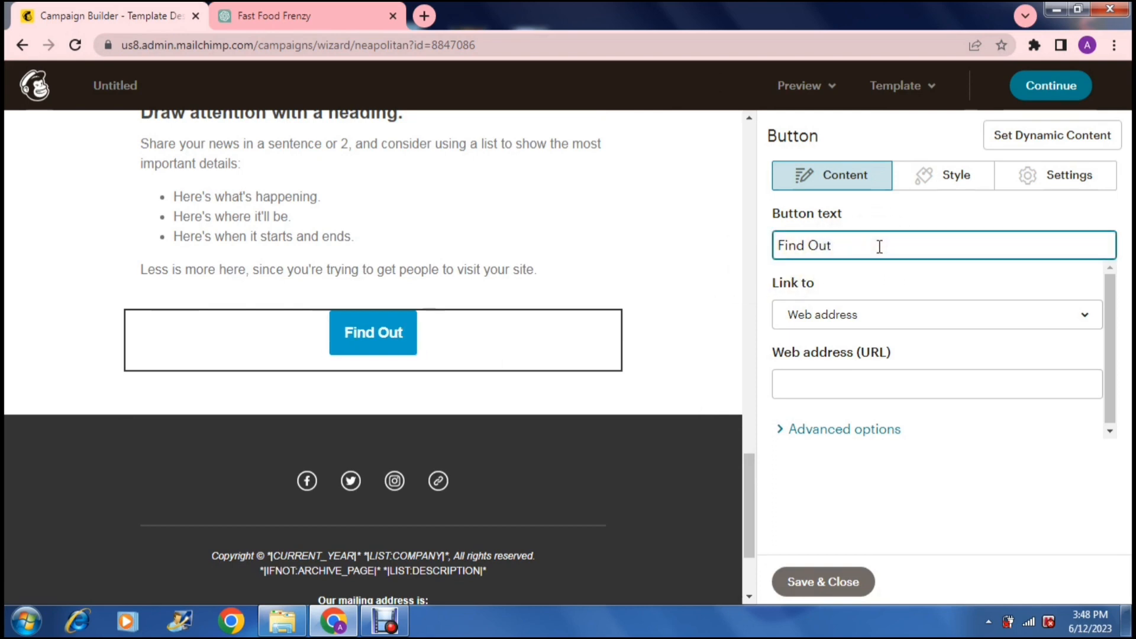
type("C")
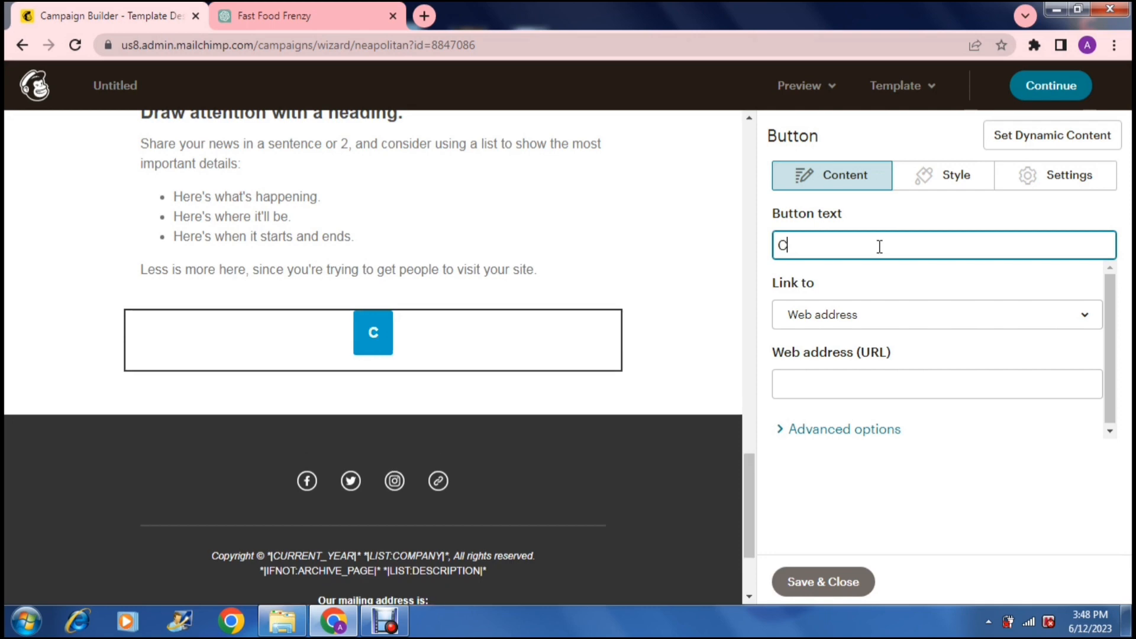
type("lick Here")
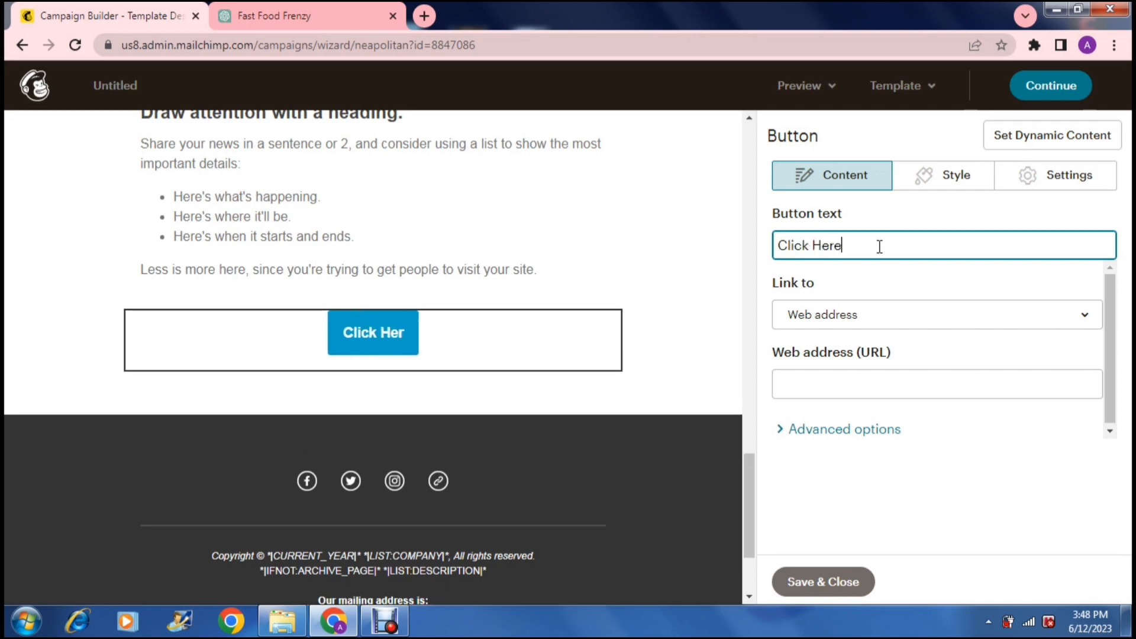
left_click(910, 320)
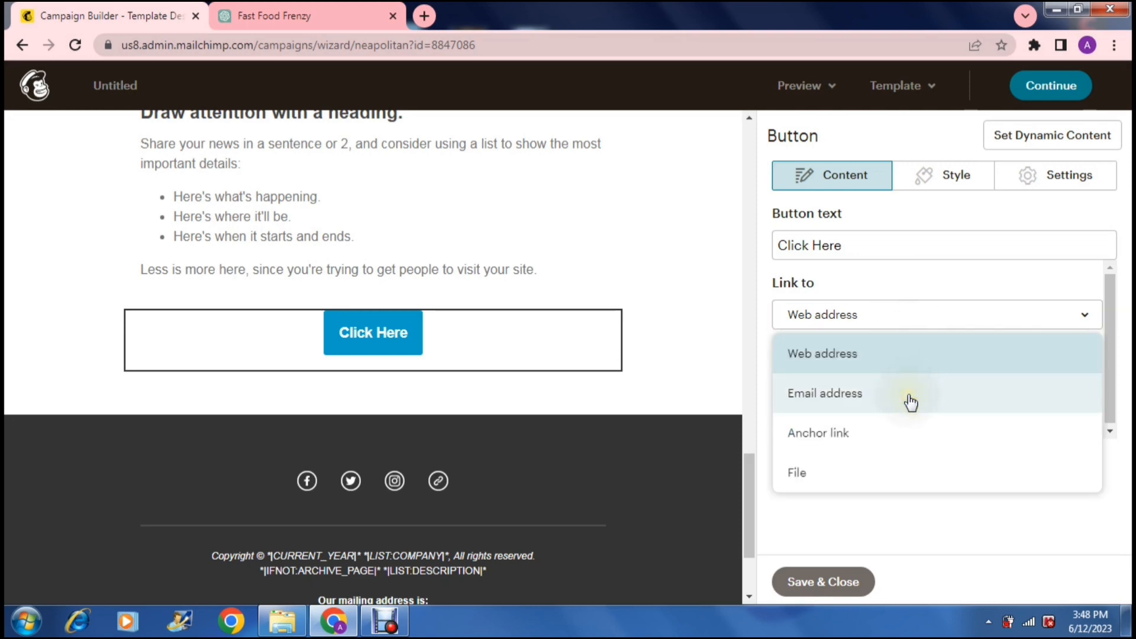
left_click(1110, 313)
left_click(1088, 319)
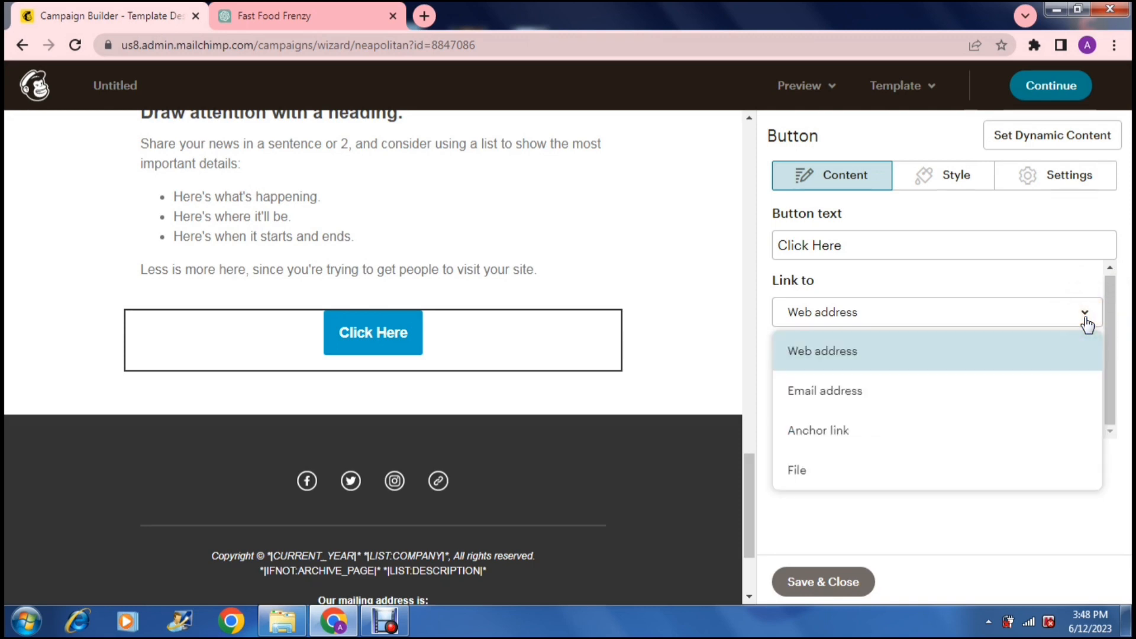
left_click(1056, 291)
left_click(964, 381)
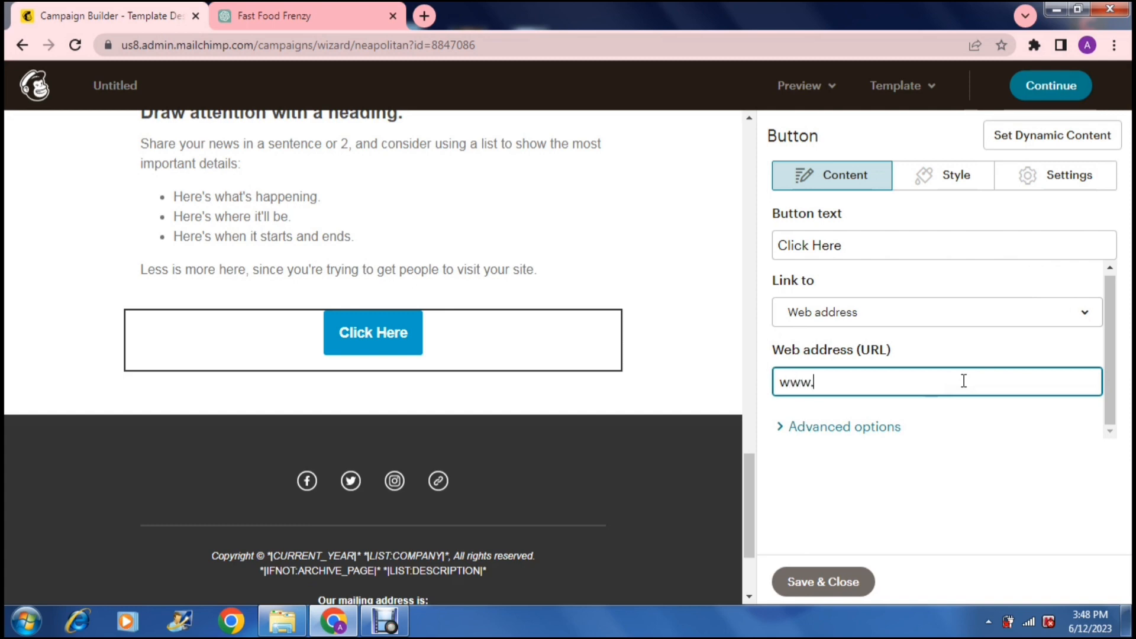
Review the button link's advanced options with Open in a new window enabled, and save and close the button block.
left_click(858, 429)
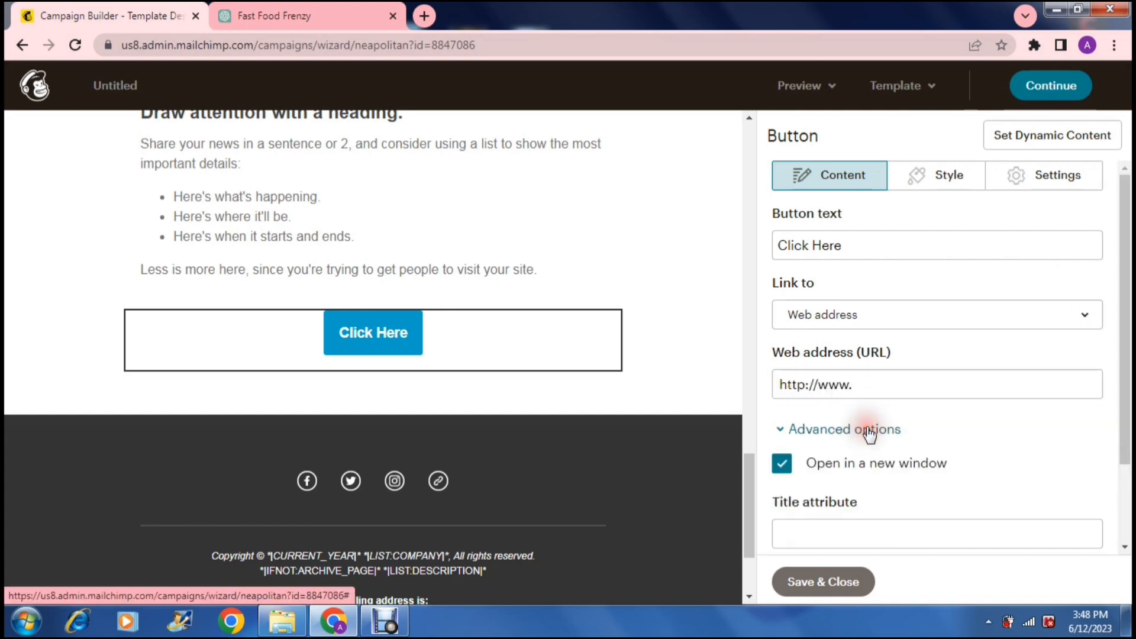
left_click_drag(1123, 346, 1128, 424)
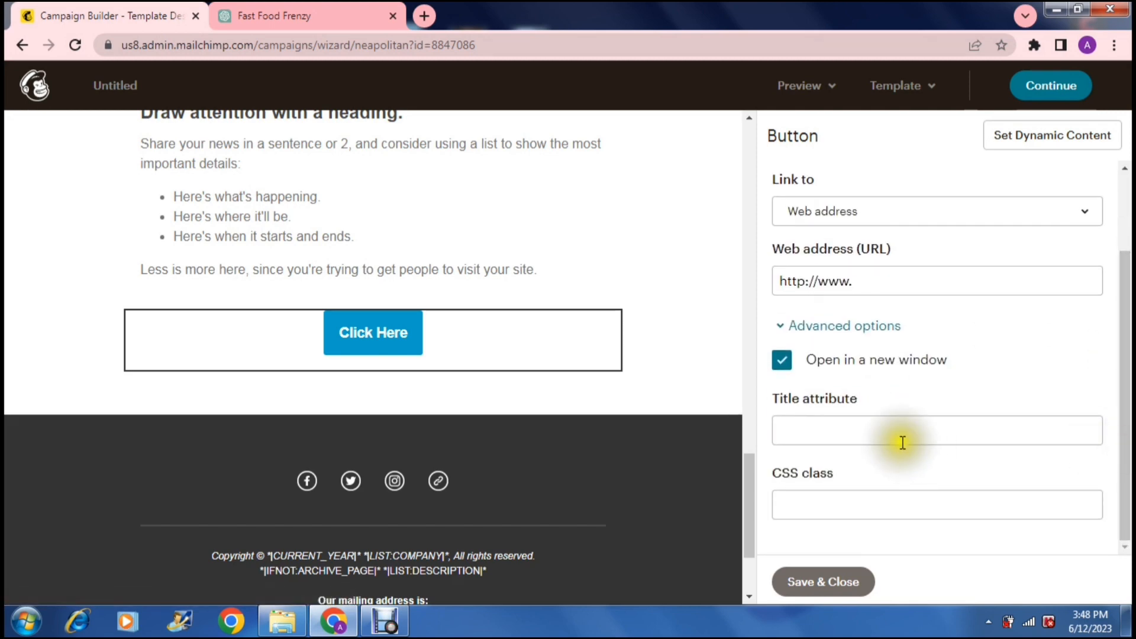
left_click(781, 361)
left_click(781, 362)
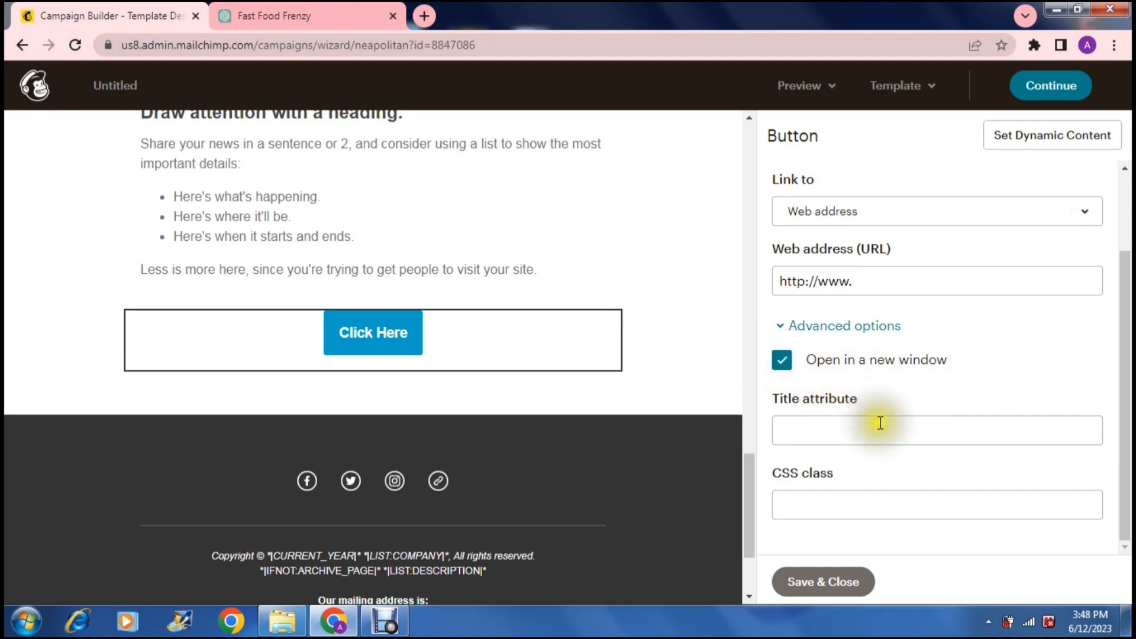
left_click(880, 504)
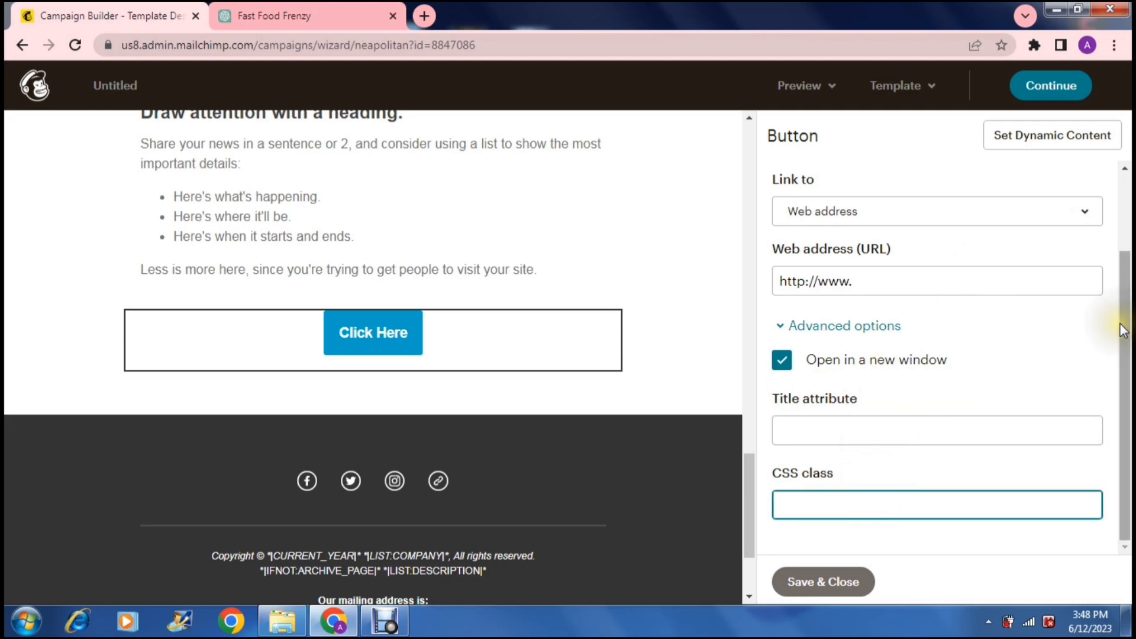
left_click_drag(1123, 321, 1118, 213)
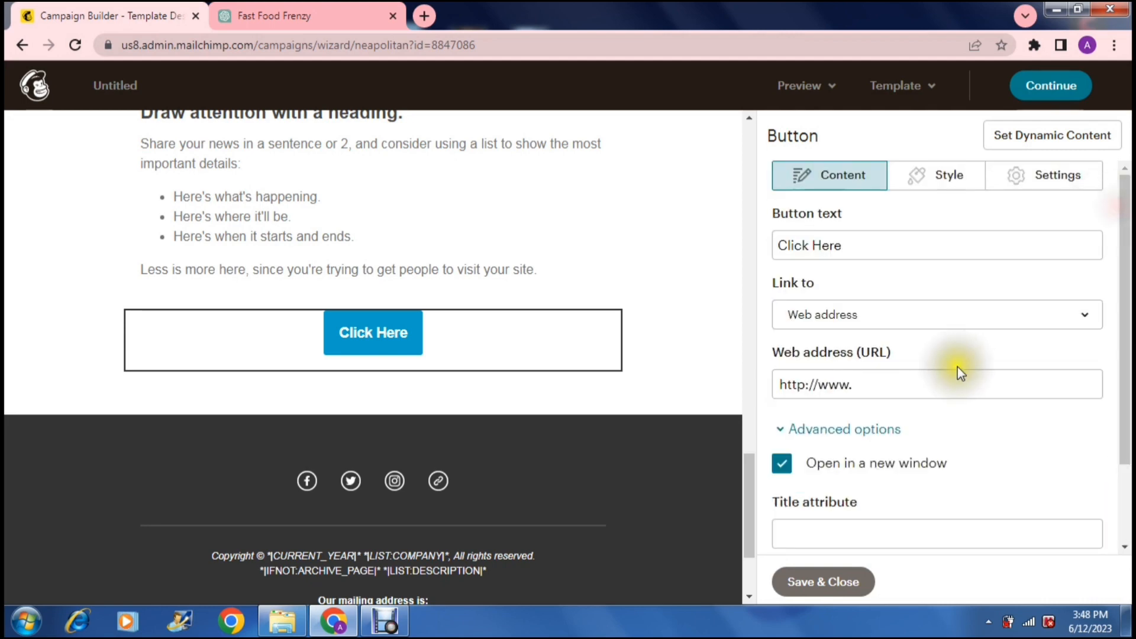
left_click(851, 583)
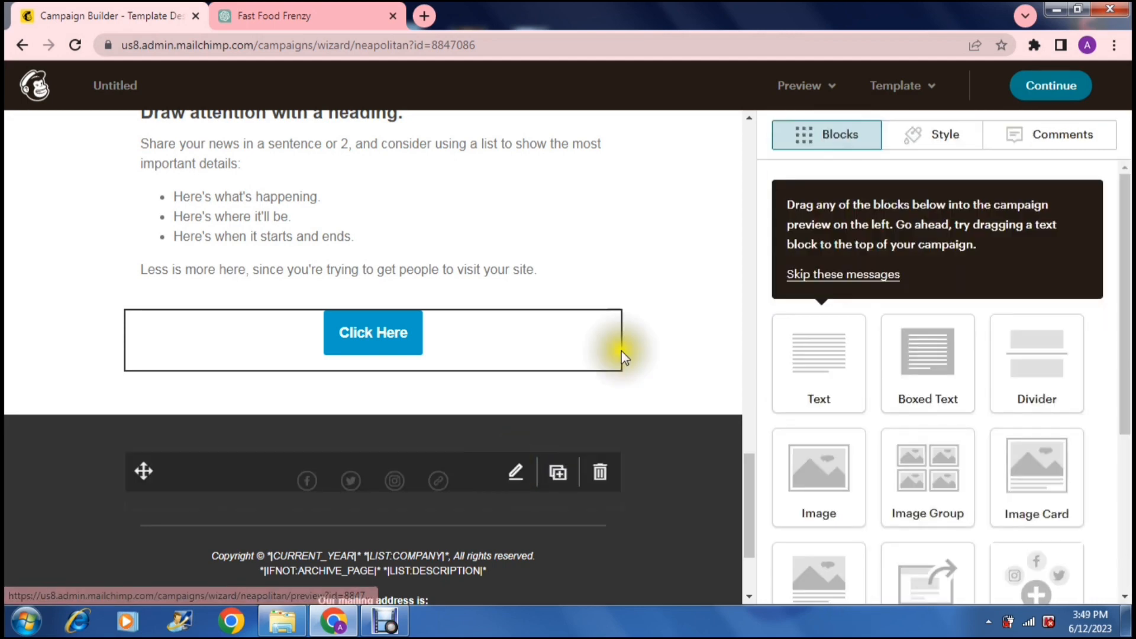
Open the footer's social follow block for editing and examine its Facebook, Twitter and website link fields.
left_click_drag(746, 464, 749, 525)
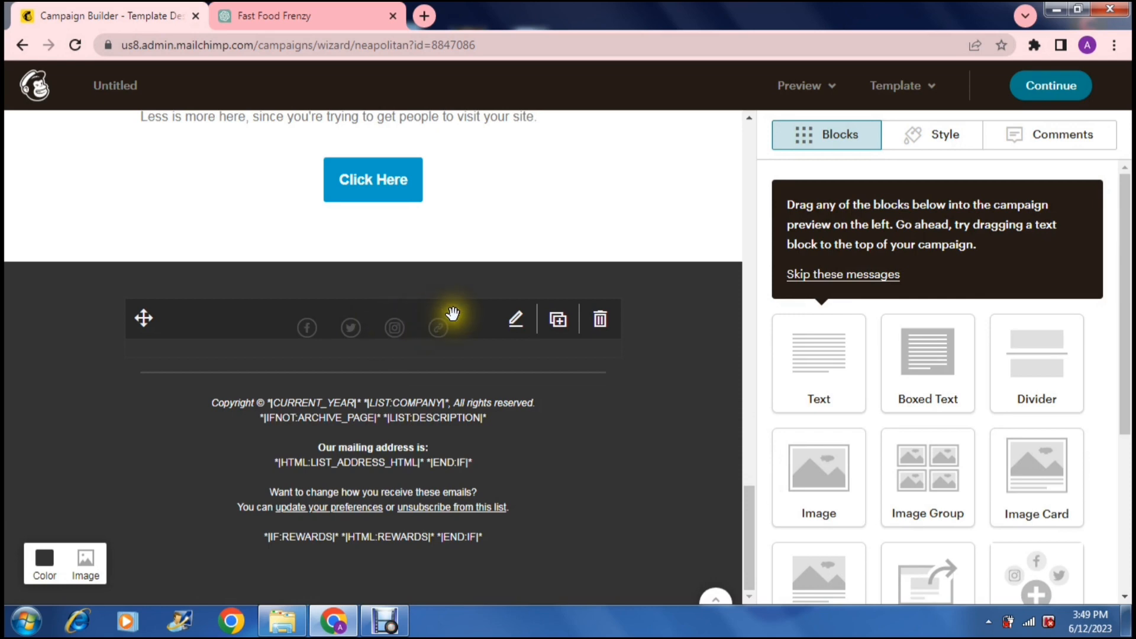
left_click(515, 323)
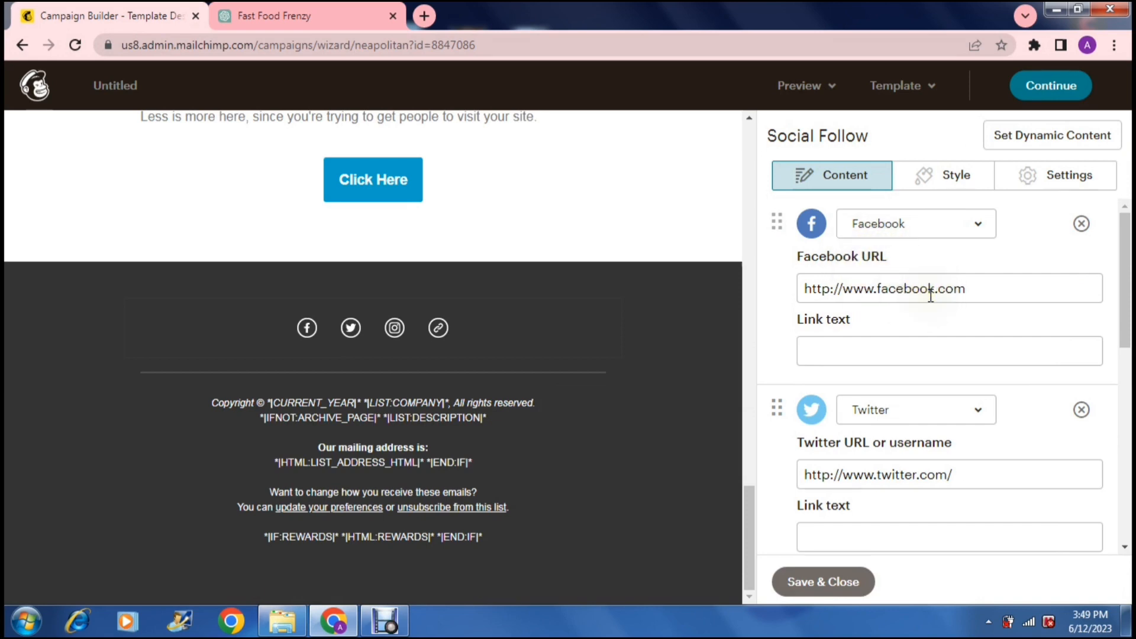
left_click_drag(976, 289, 799, 293)
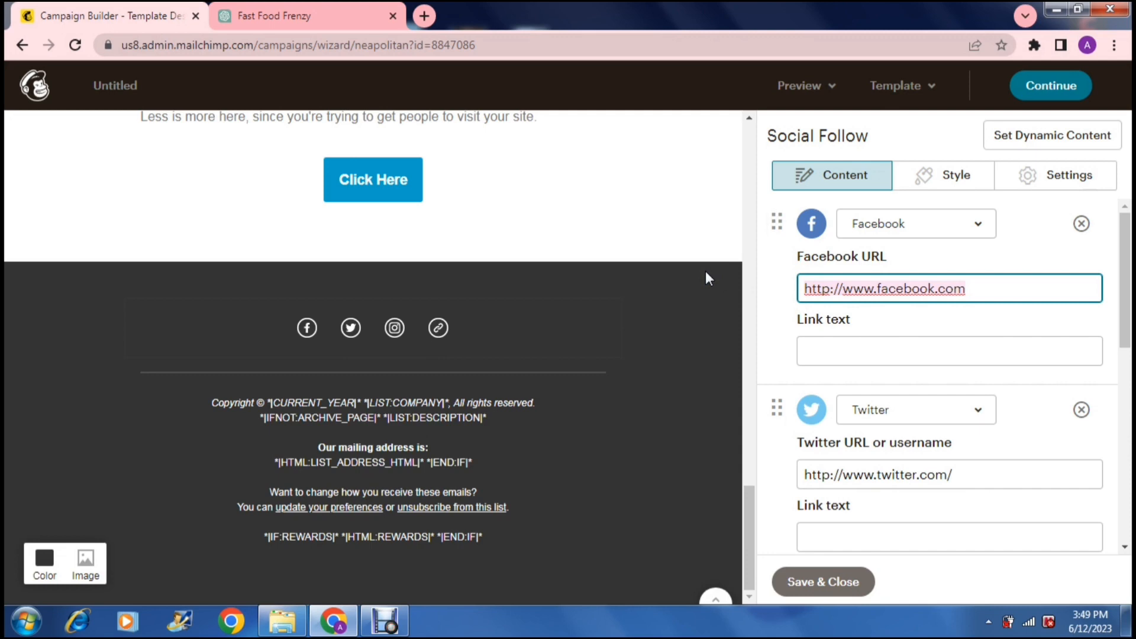
mouse_move(531, 324)
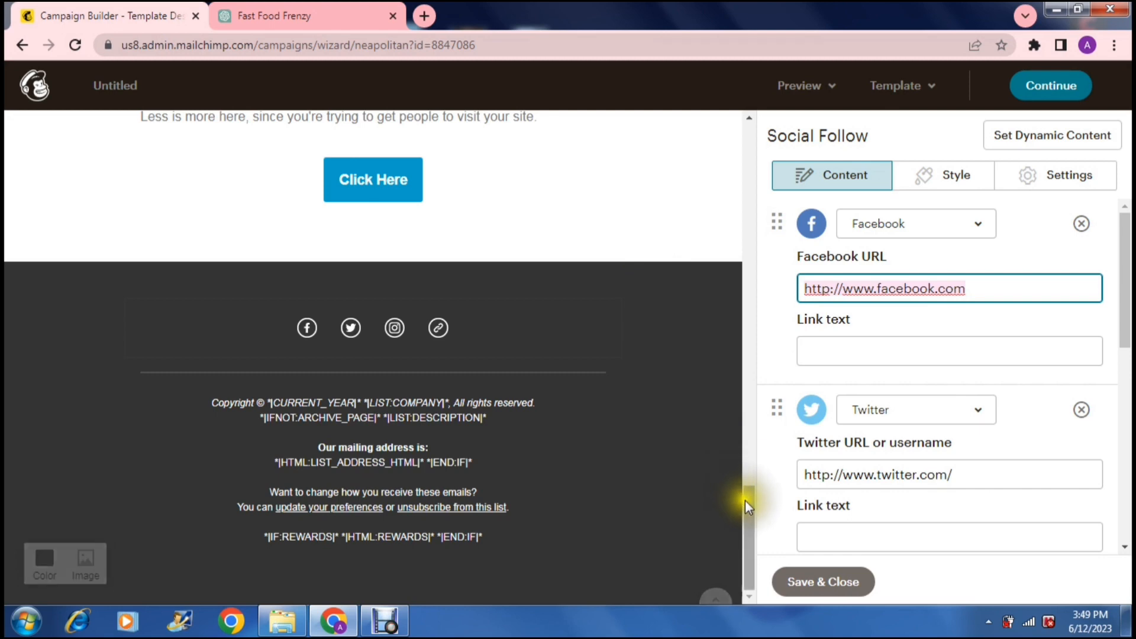
left_click_drag(1124, 263, 1129, 464)
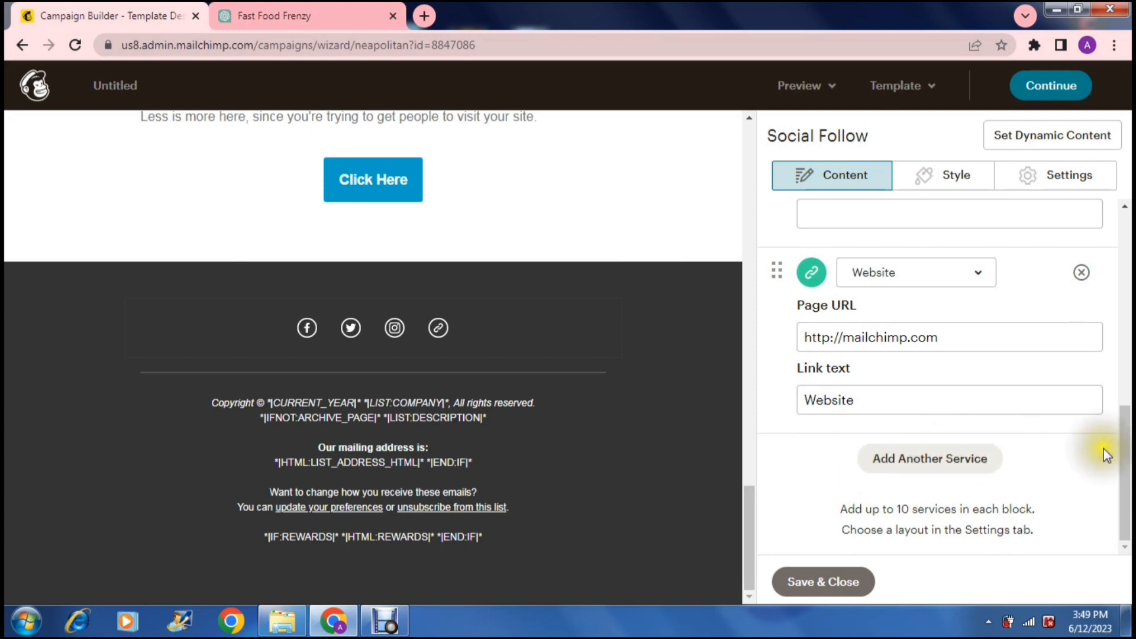
left_click_drag(1126, 457, 1106, 157)
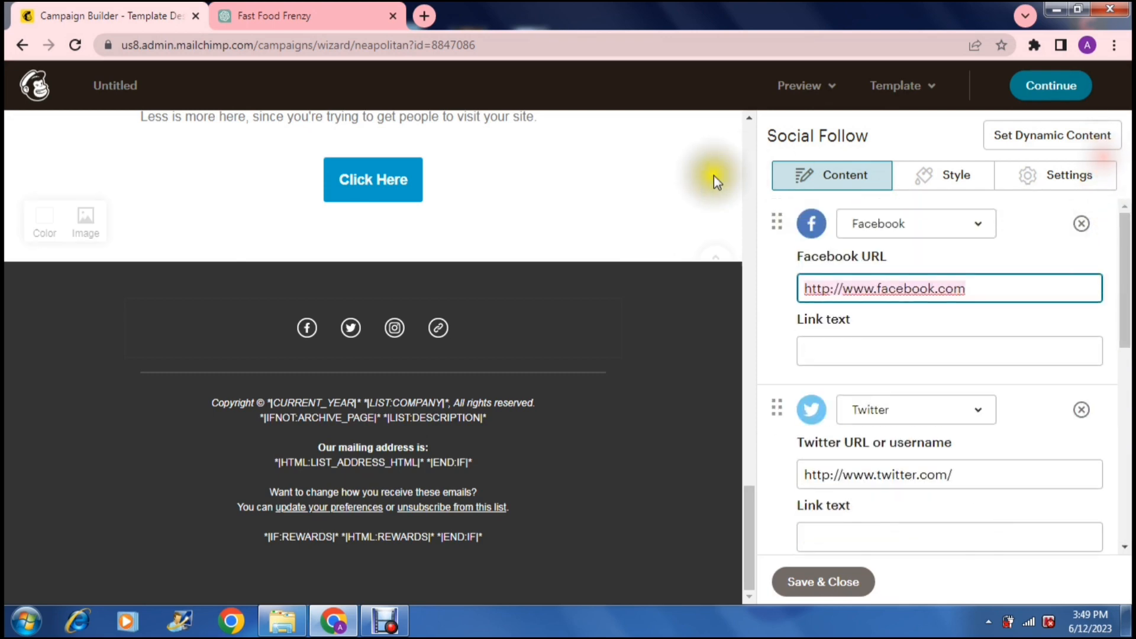
Continue from the email design to the campaign setup page and review its content checklist.
left_click_drag(748, 502, 727, 122)
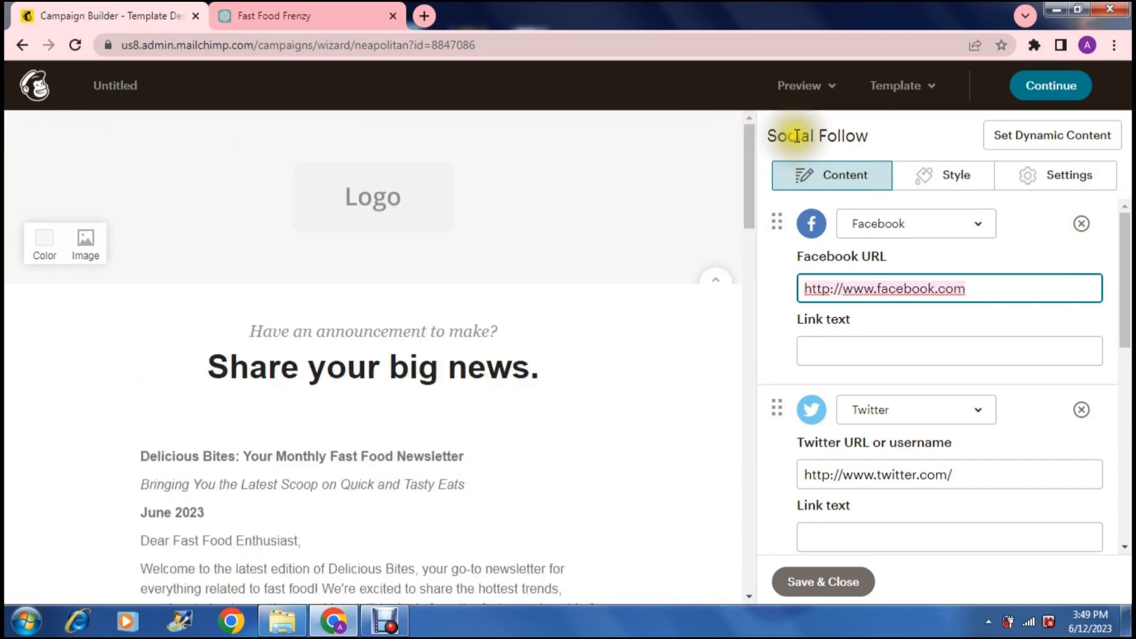
left_click(1027, 89)
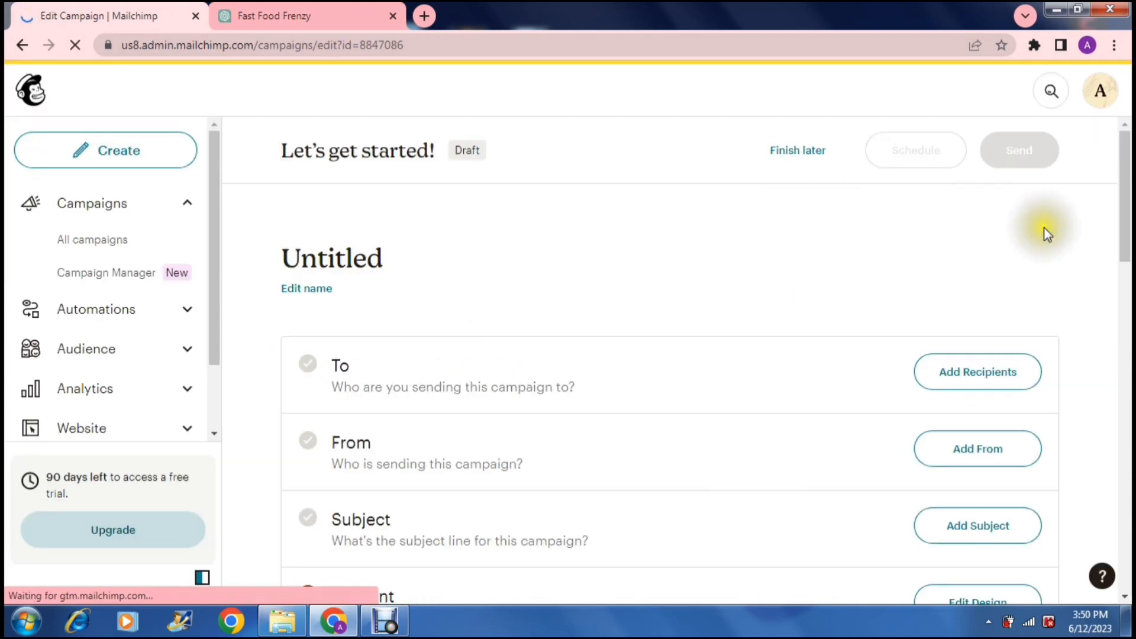
left_click_drag(1124, 201, 1129, 329)
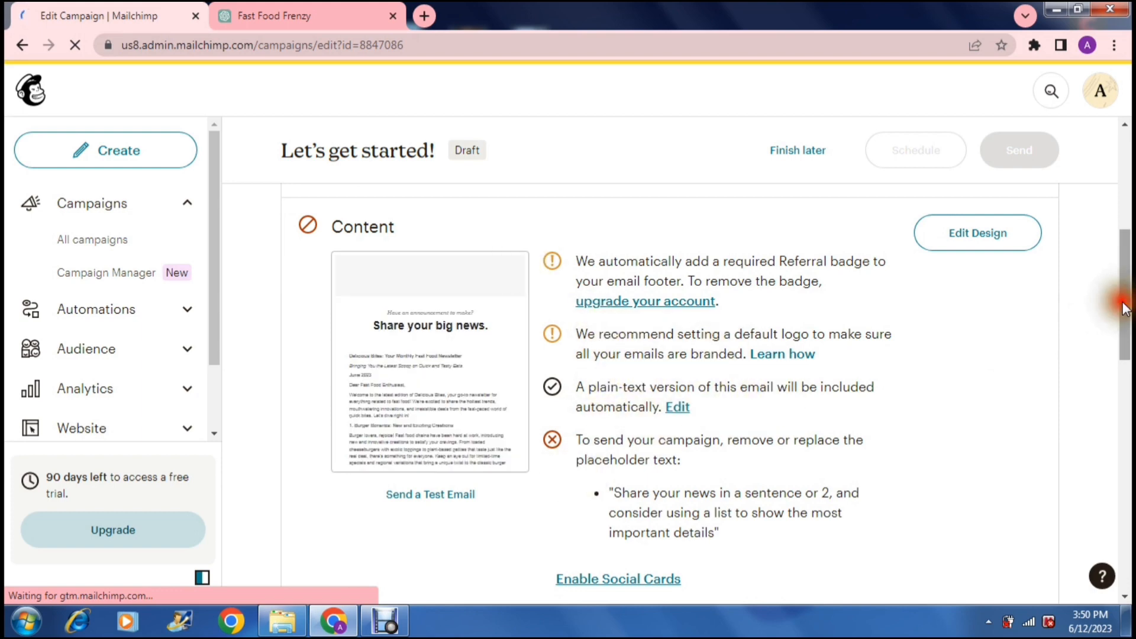
left_click_drag(1122, 300, 1127, 266)
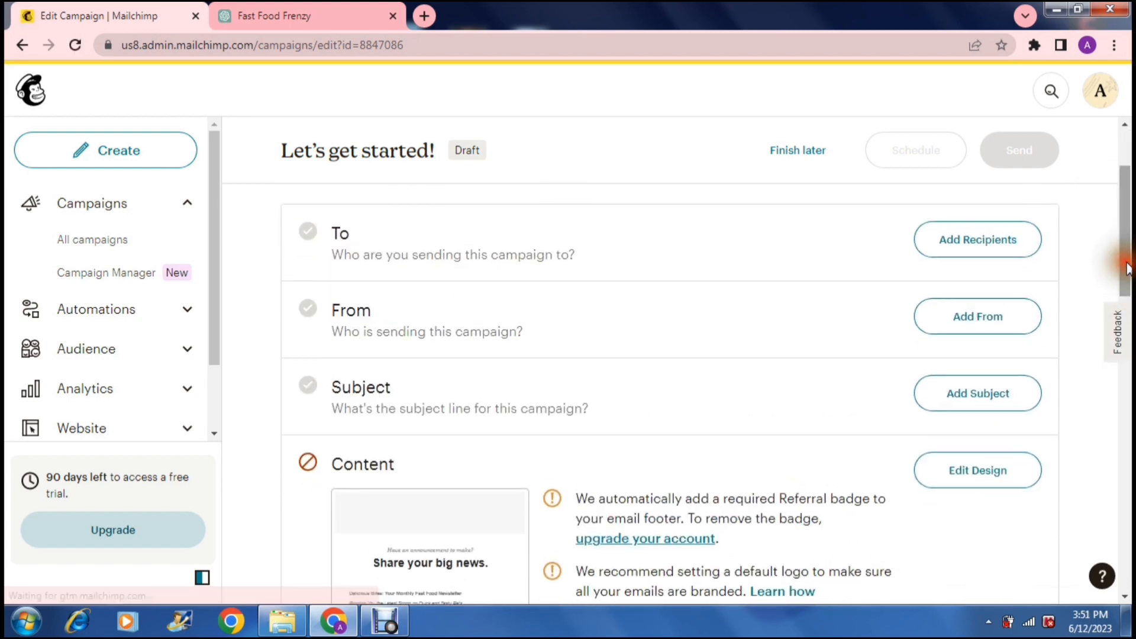
Open the campaign's recipients section to examine the contact import option, and cancel it.
left_click(940, 245)
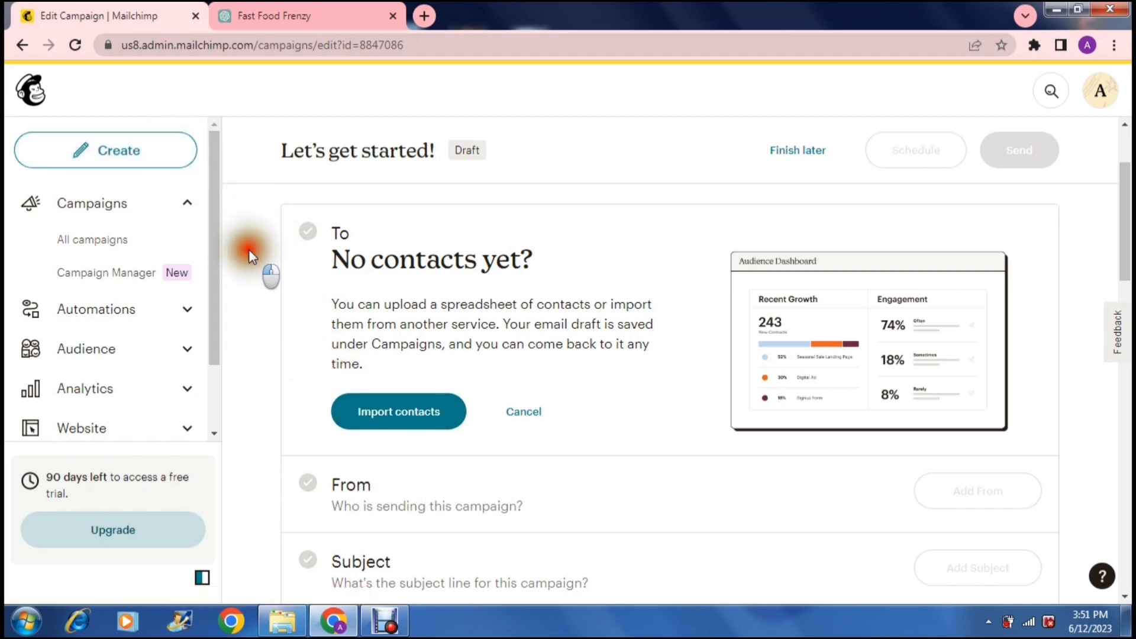
scroll(253, 257, "down", 2)
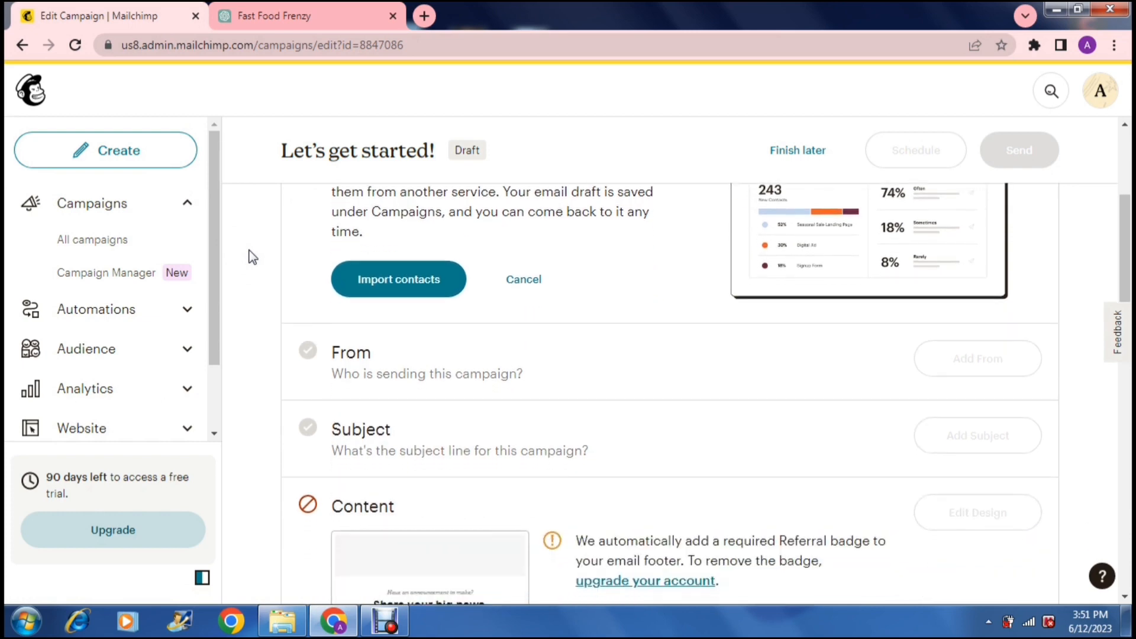
left_click(383, 362)
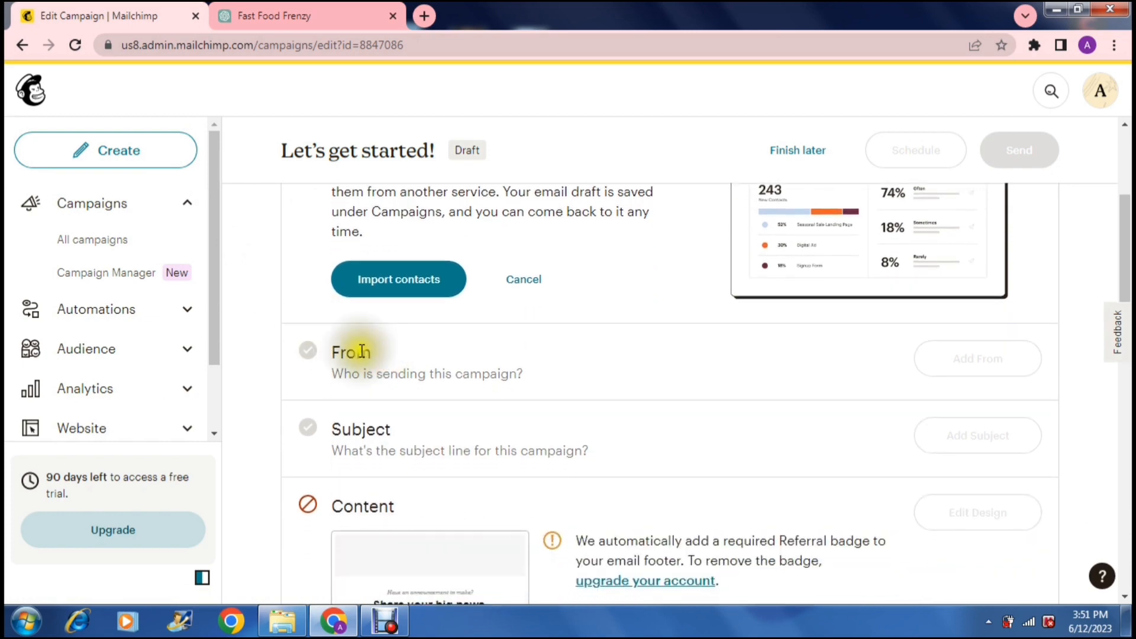
left_click(424, 373)
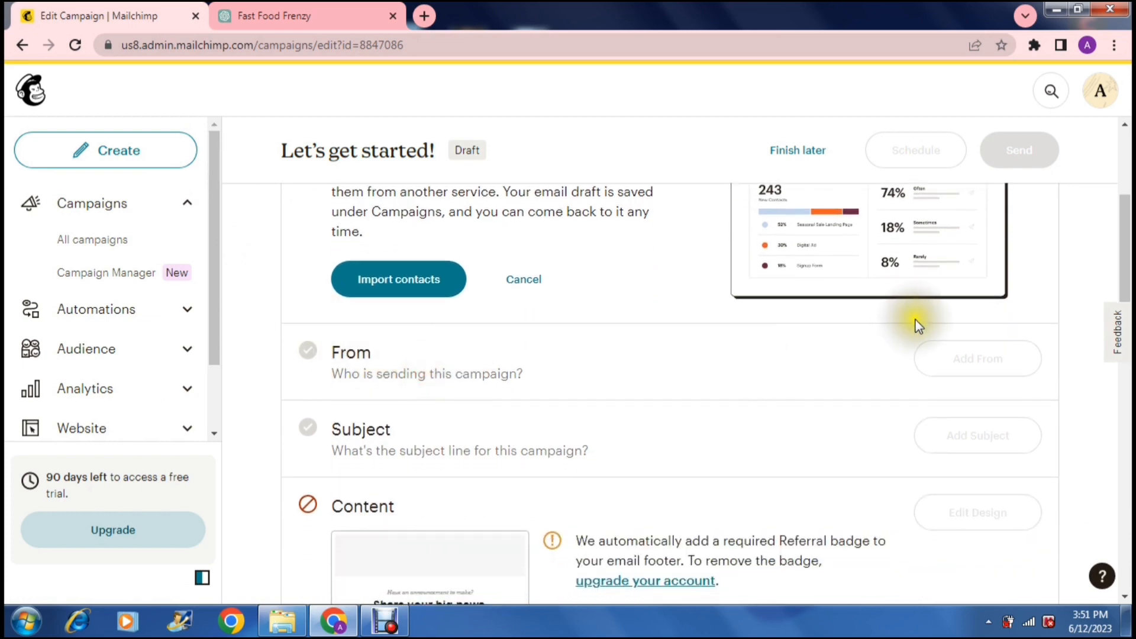
left_click(939, 358)
left_click(524, 284)
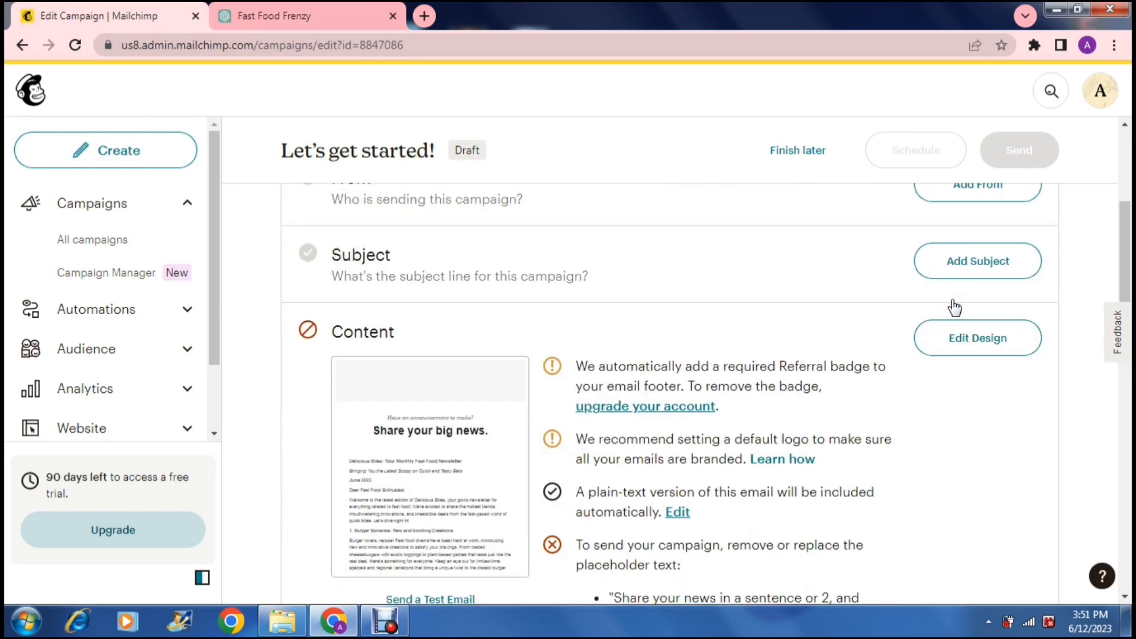
left_click_drag(1119, 241, 1121, 211)
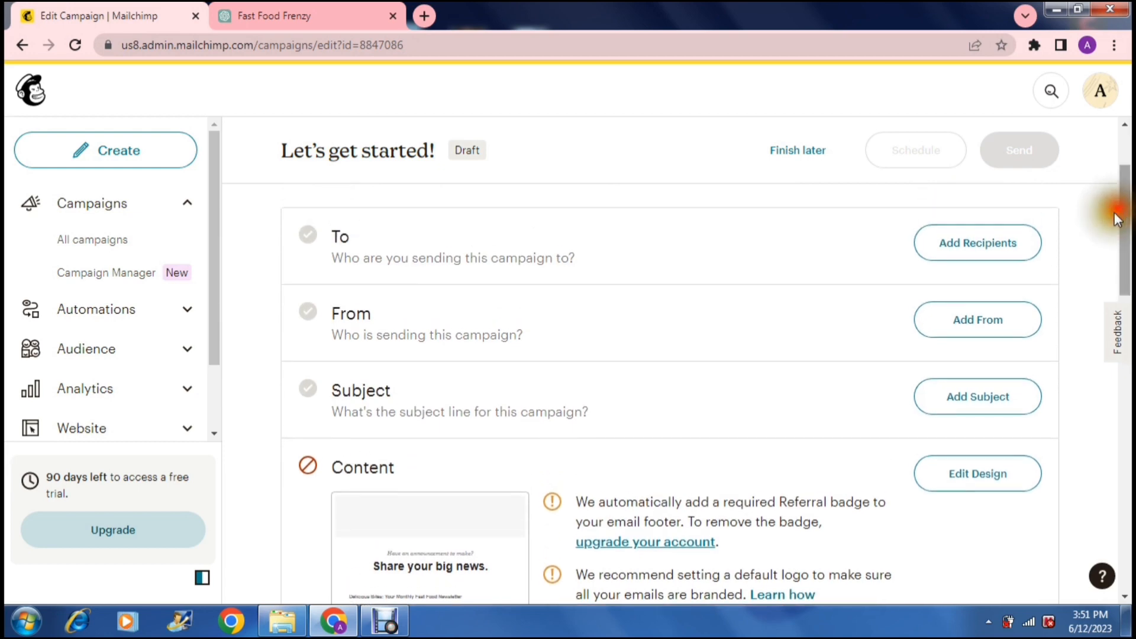
Open the campaign's From section to examine the sender name and email address fields, and cancel it.
left_click(727, 358)
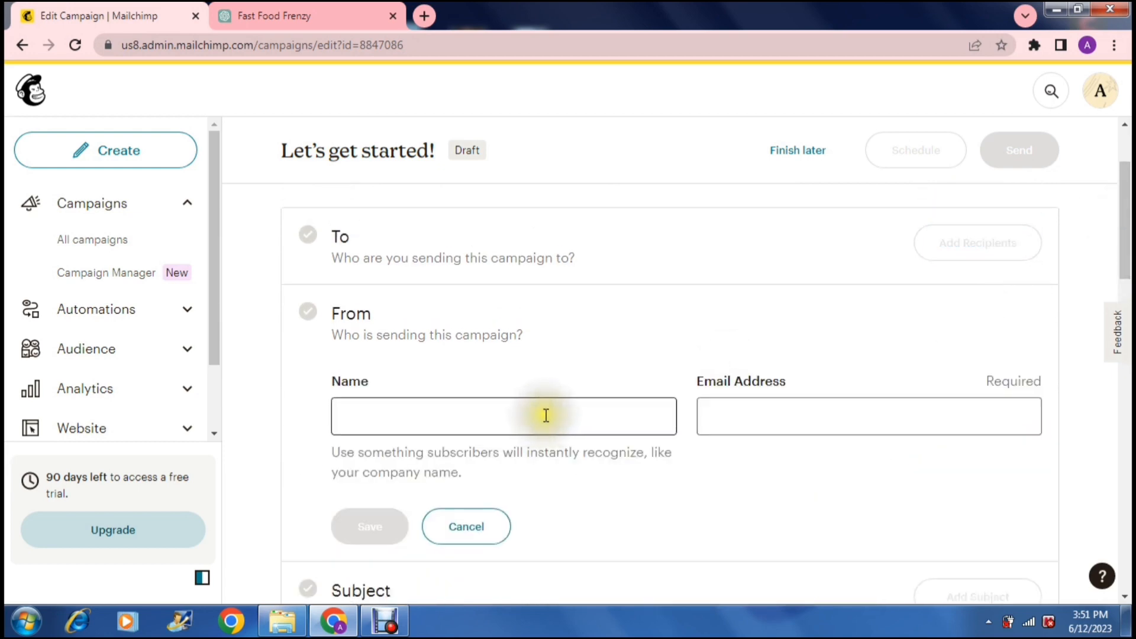
left_click(467, 526)
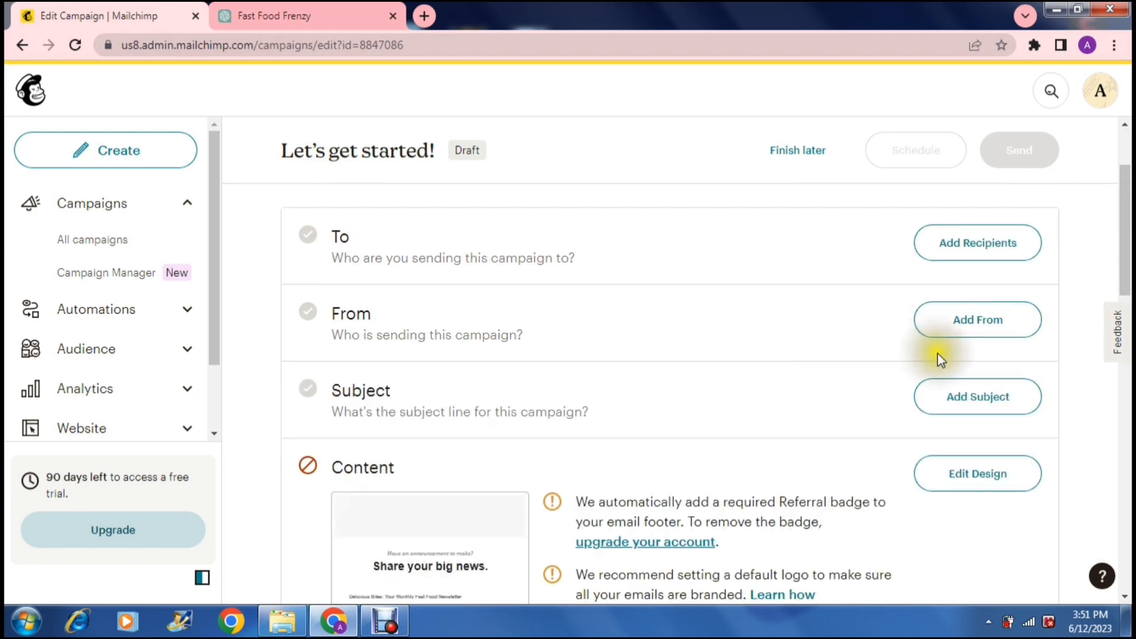
Try the subject line "Fast Food" for the campaign, check the empty preview text field, and cancel the subject edit.
left_click(965, 396)
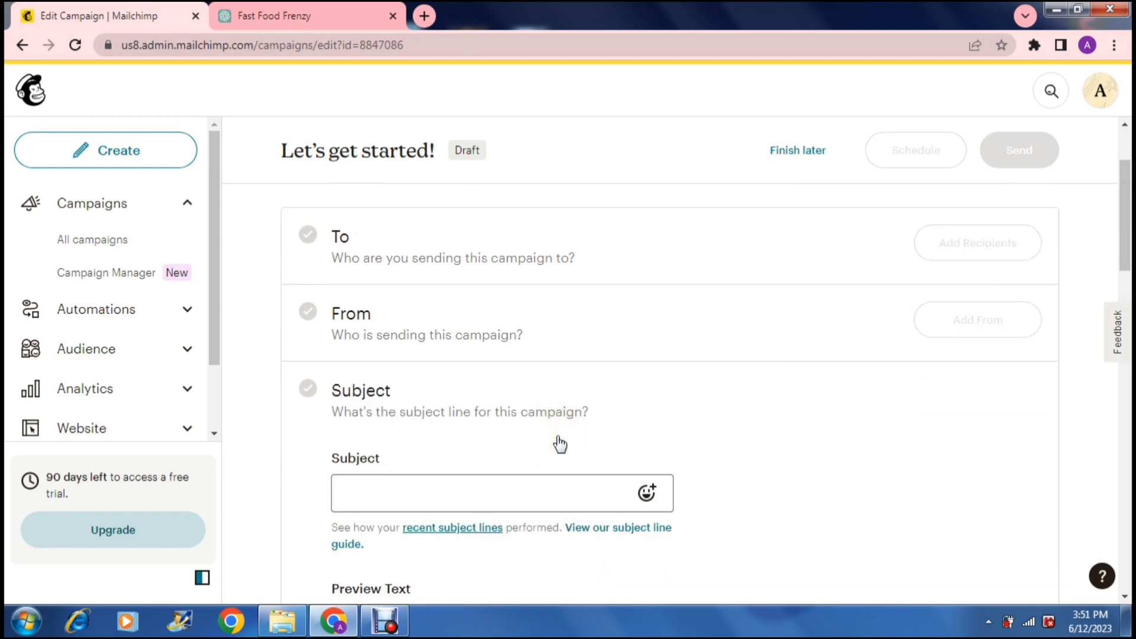
left_click(492, 495)
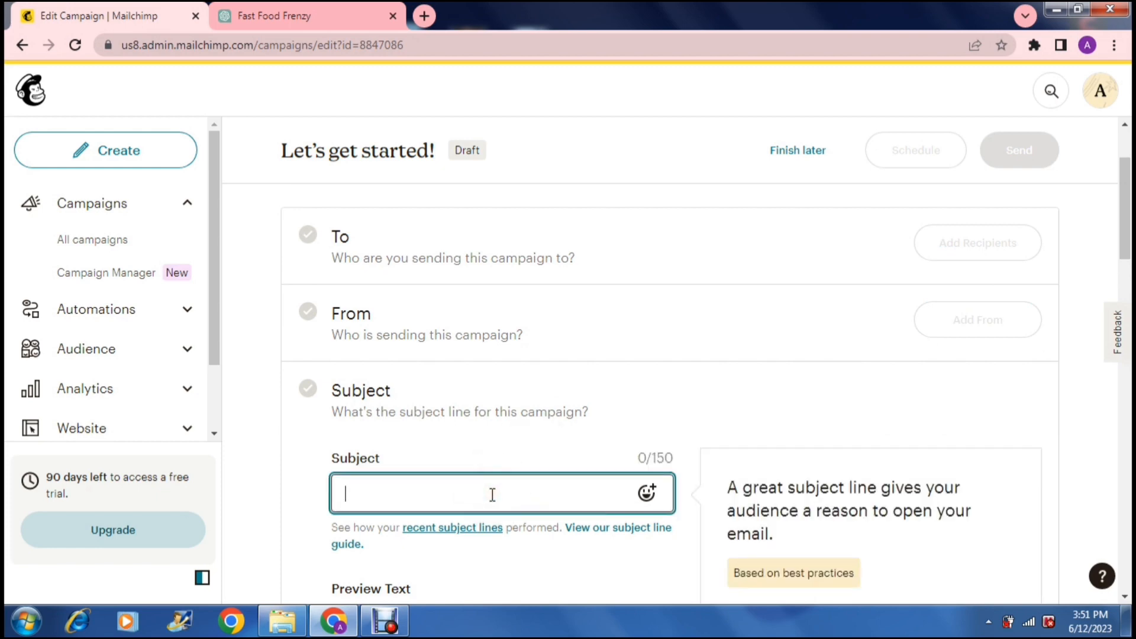
type("Fast Food")
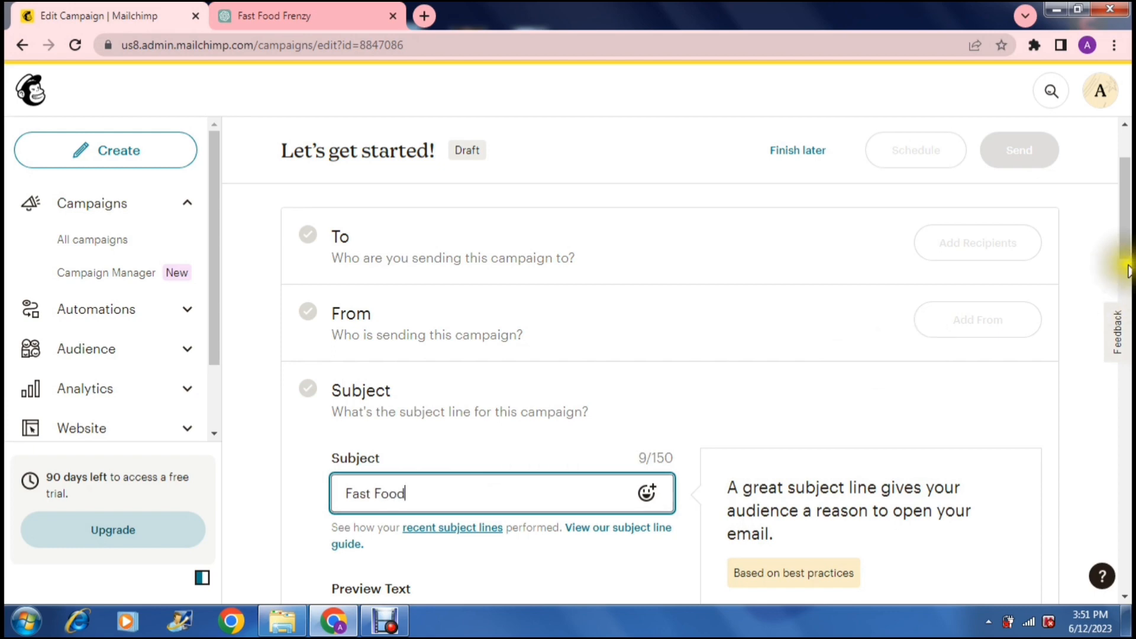
left_click_drag(1124, 255, 1122, 314)
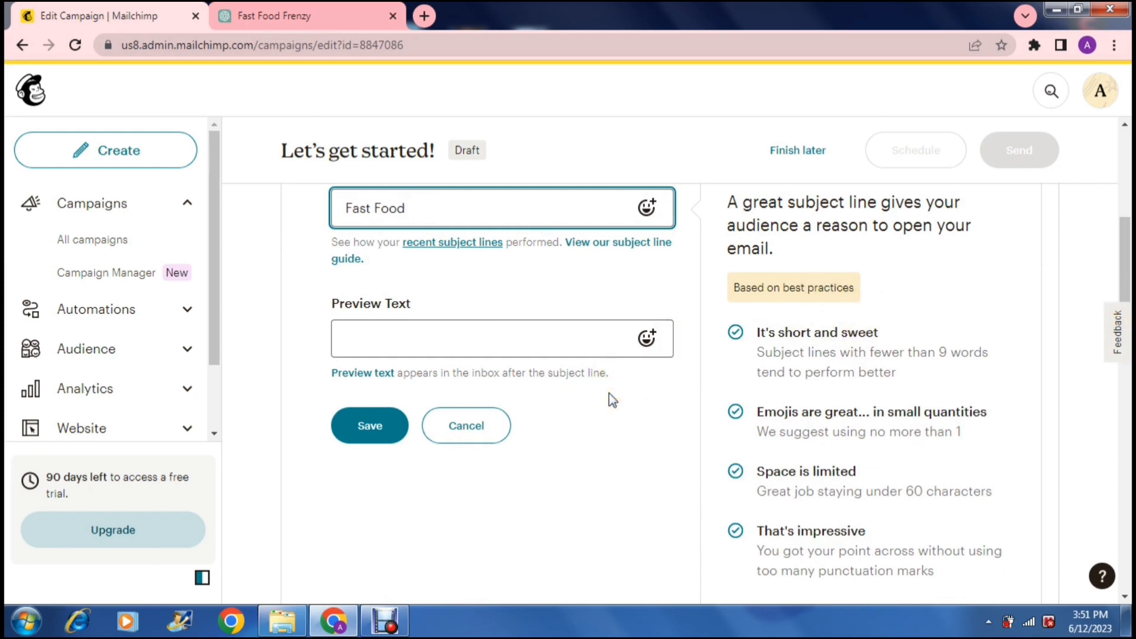
left_click(571, 338)
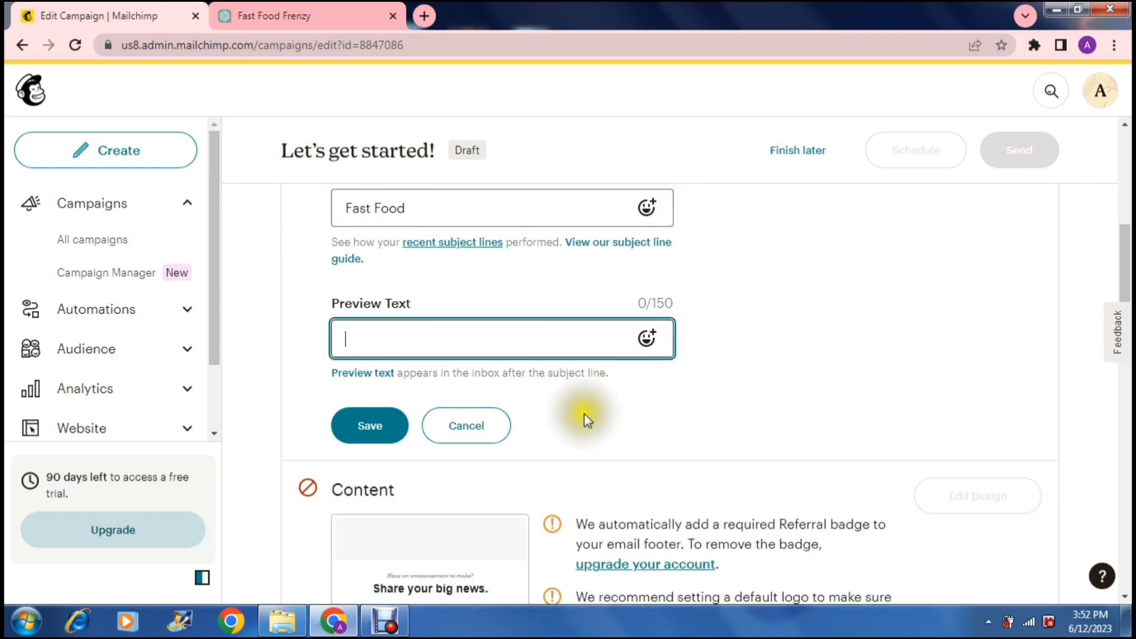
left_click(492, 426)
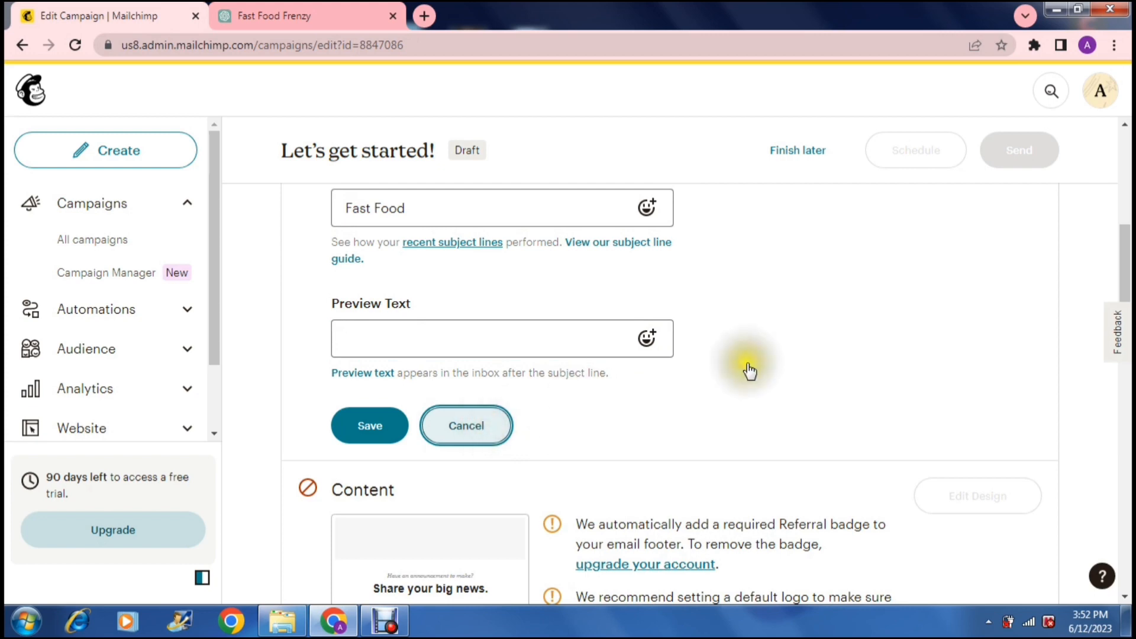
Review the setup page's content warnings, campaign link, social post connections, and Settings & Tracking summary.
scroll(1064, 245, "down", 5)
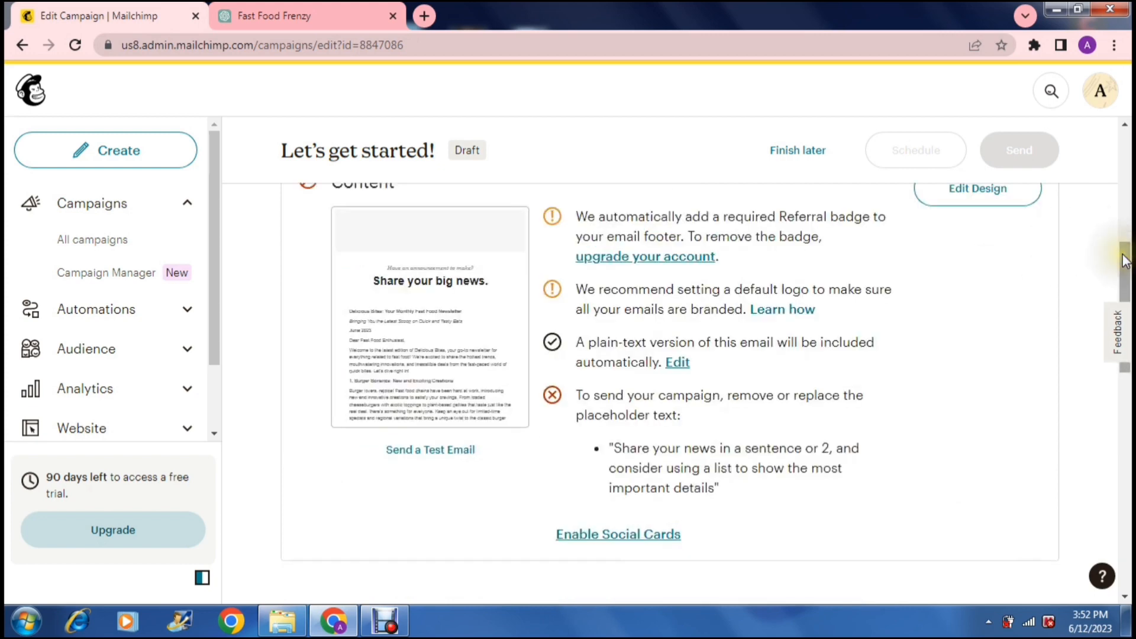
scroll(1124, 260, "down", 4)
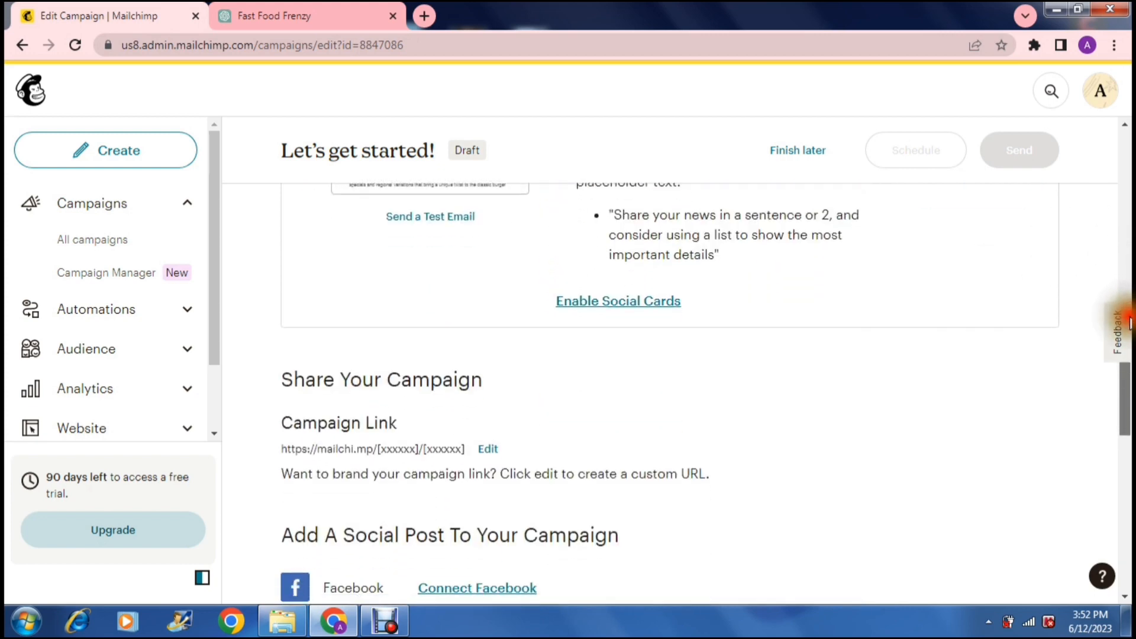
scroll(1124, 331, "down", 3)
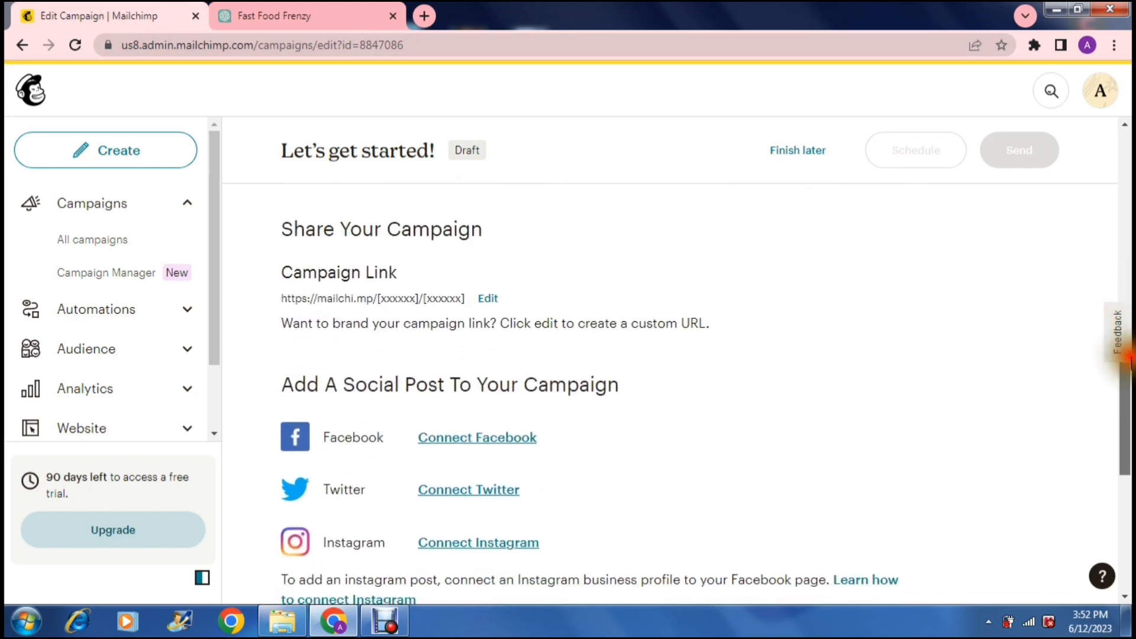
scroll(1127, 357, "down", 1)
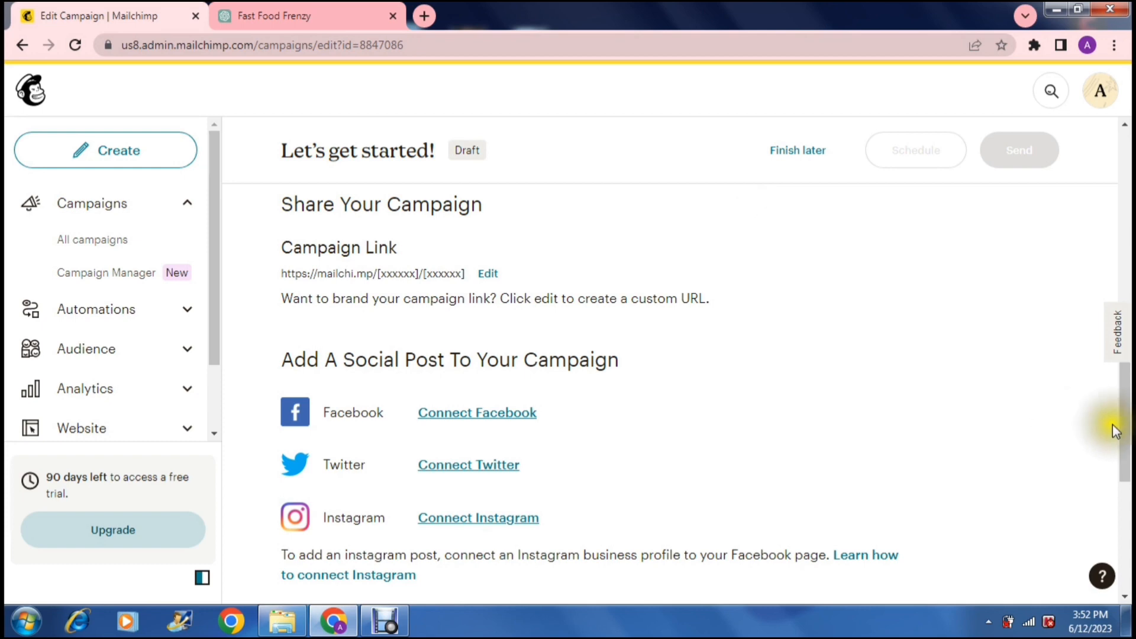
left_click_drag(1118, 421, 1116, 469)
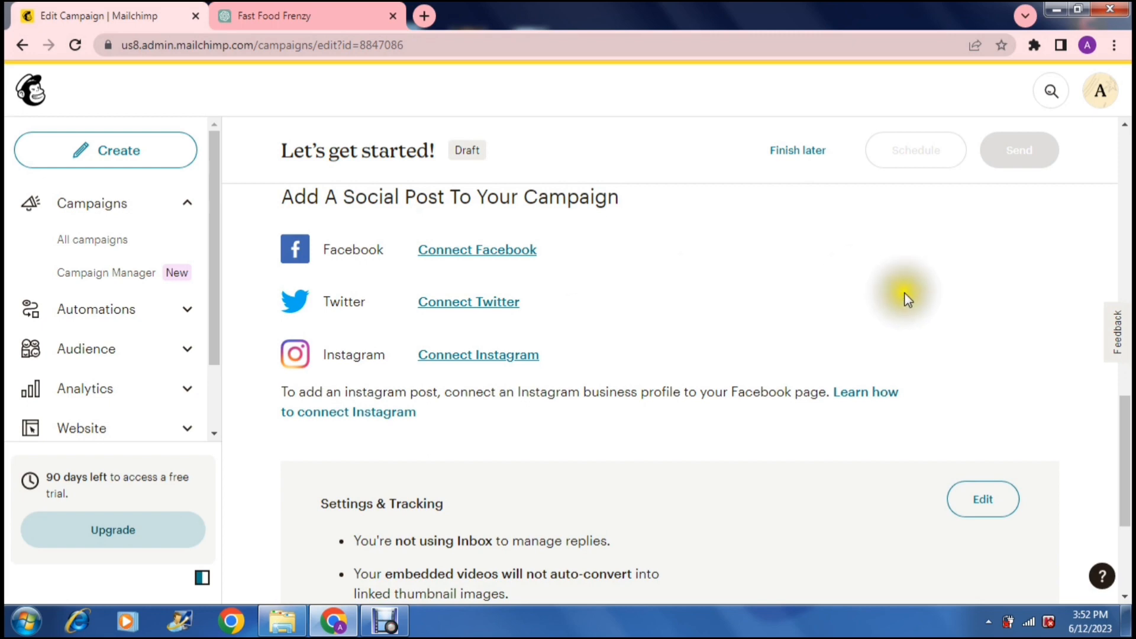
scroll(872, 347, "down", 4)
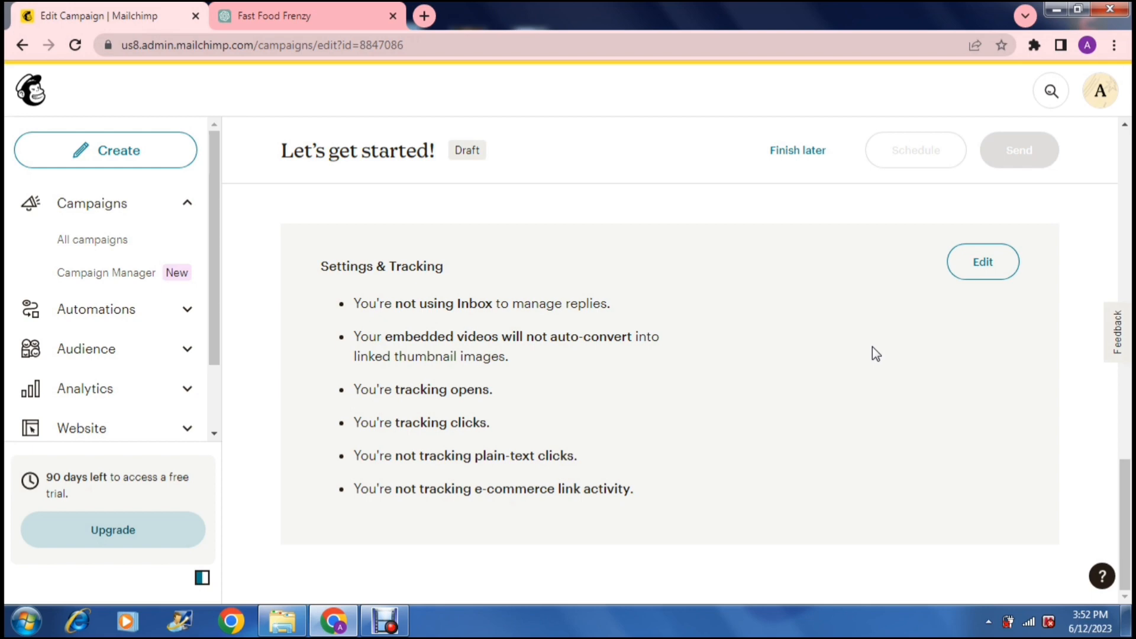
left_click_drag(1126, 513, 1118, 201)
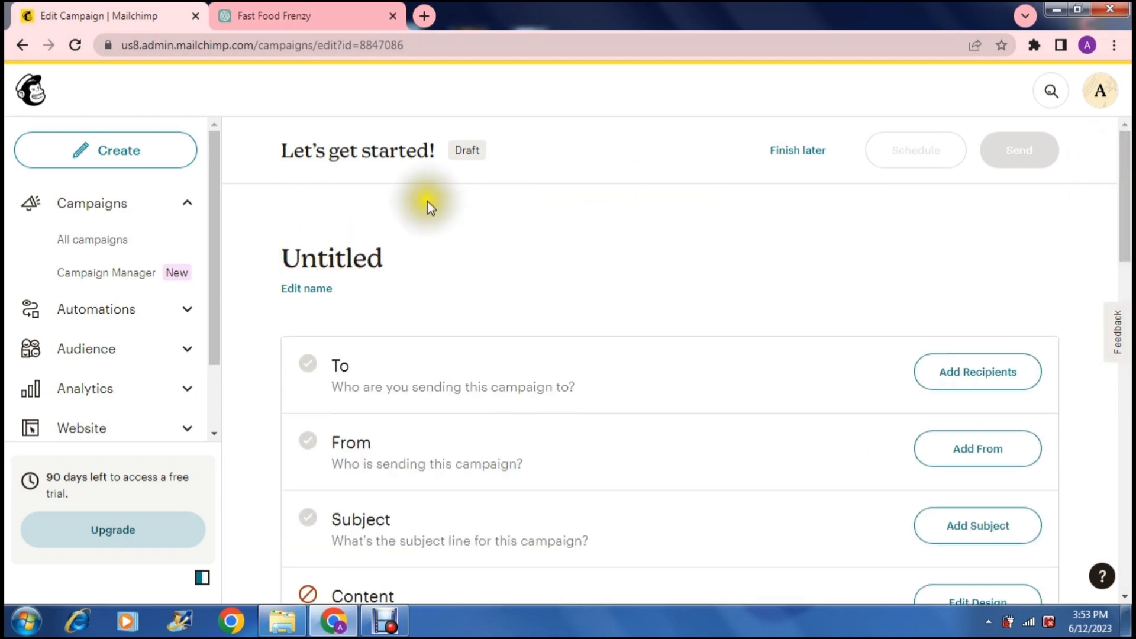
Leave the draft for the list of all campaigns, and open the email analytics dashboard.
left_click(95, 241)
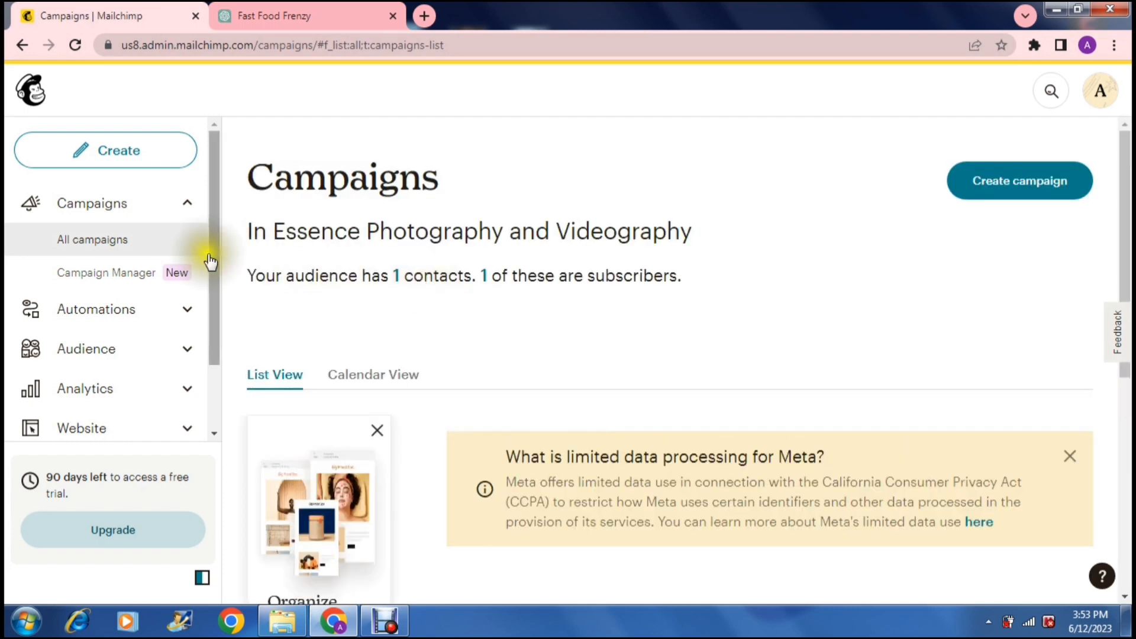
left_click_drag(214, 264, 215, 305)
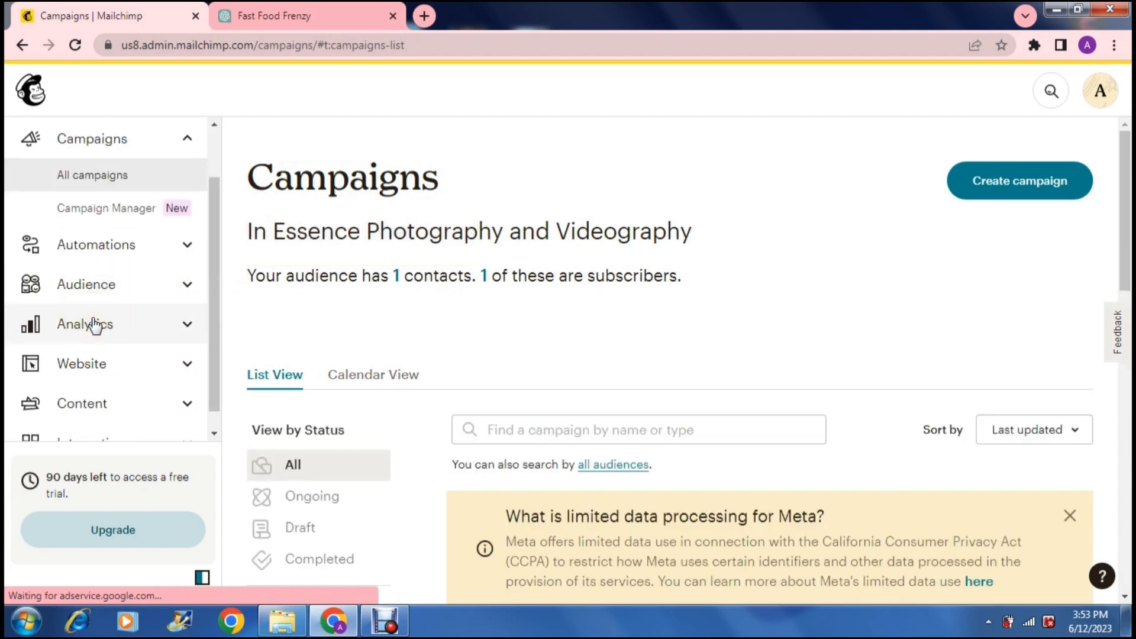
left_click(190, 325)
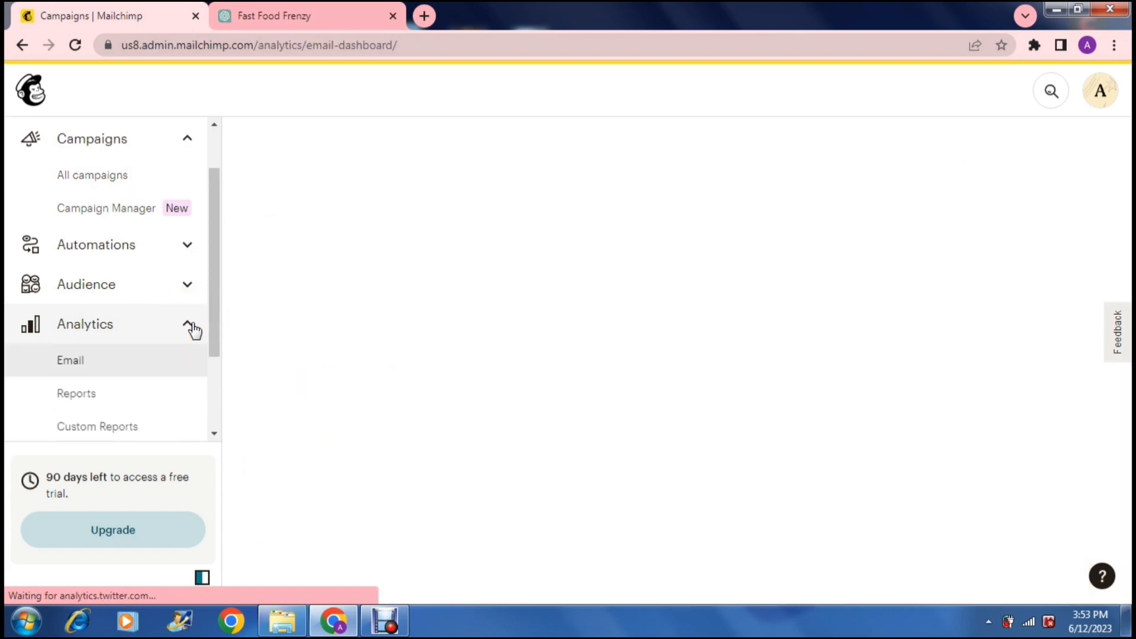